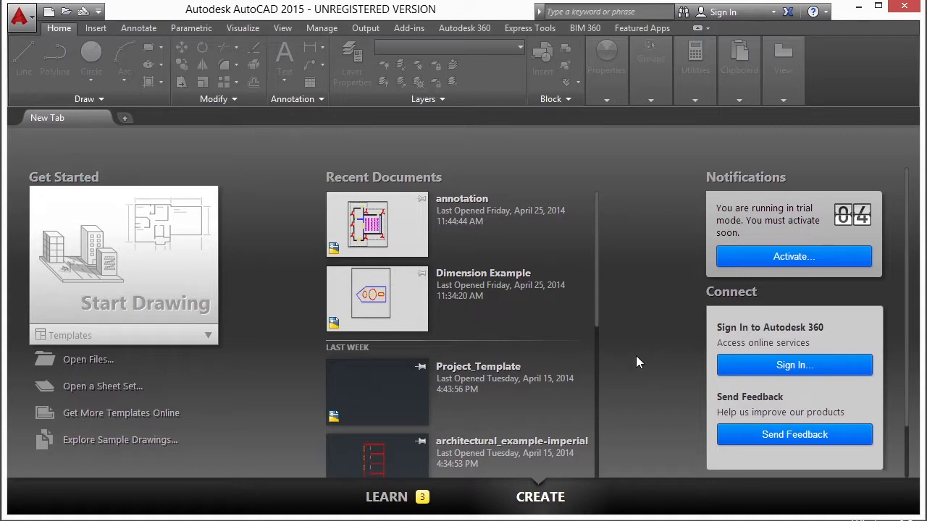
- Start a new drawing from the acad.dwt template
{"action": "left_click", "coordinate": [132, 335]}
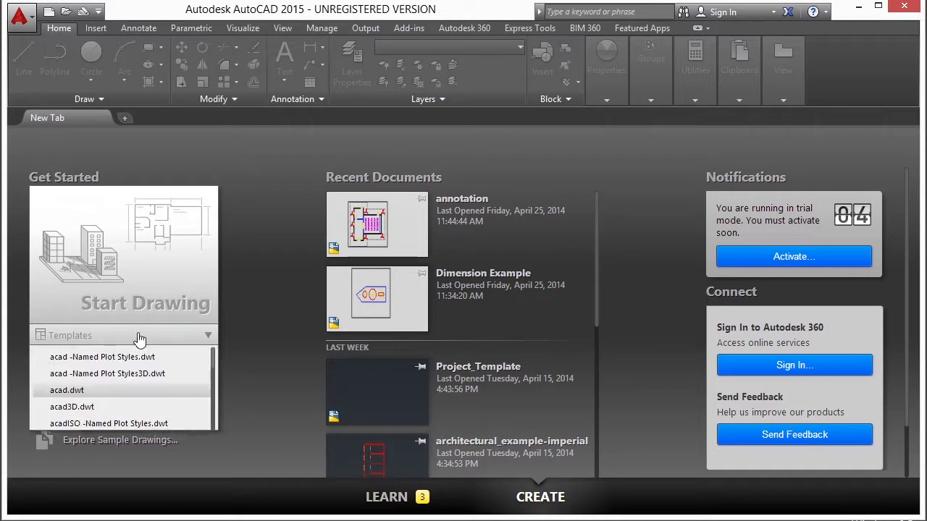
{"action": "left_click", "coordinate": [82, 393]}
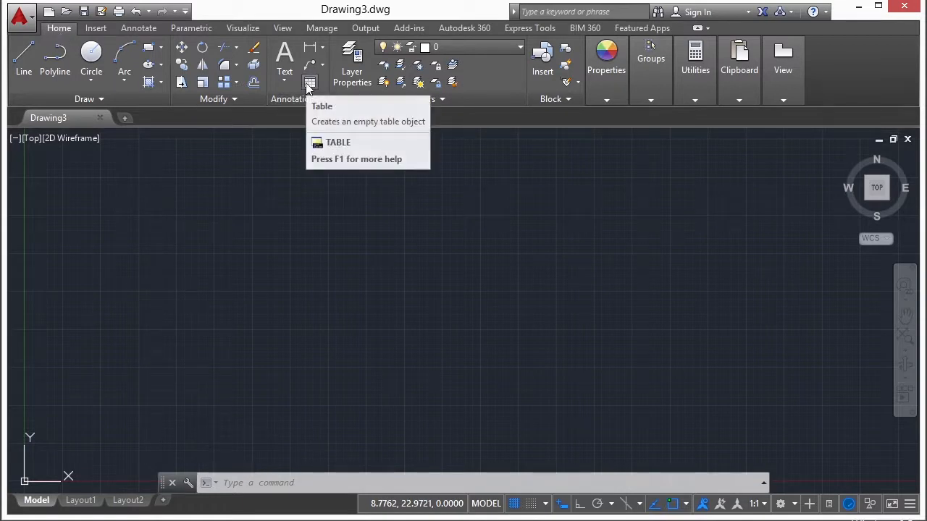
- Start inserting an empty table and set its number of data rows to 4
{"action": "left_click", "coordinate": [137, 27]}
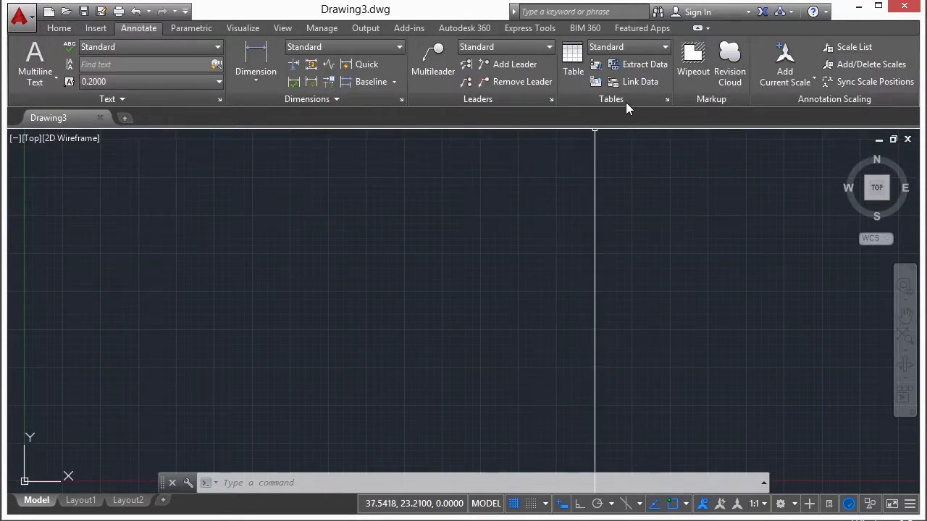
{"action": "left_click", "coordinate": [573, 62]}
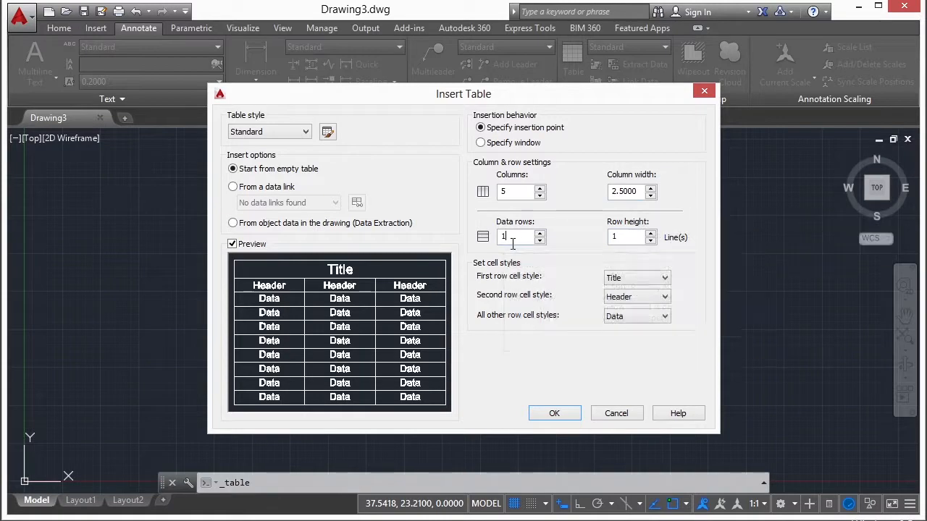
{"action": "key", "text": "BackSpace"}
{"action": "type", "text": "4"}
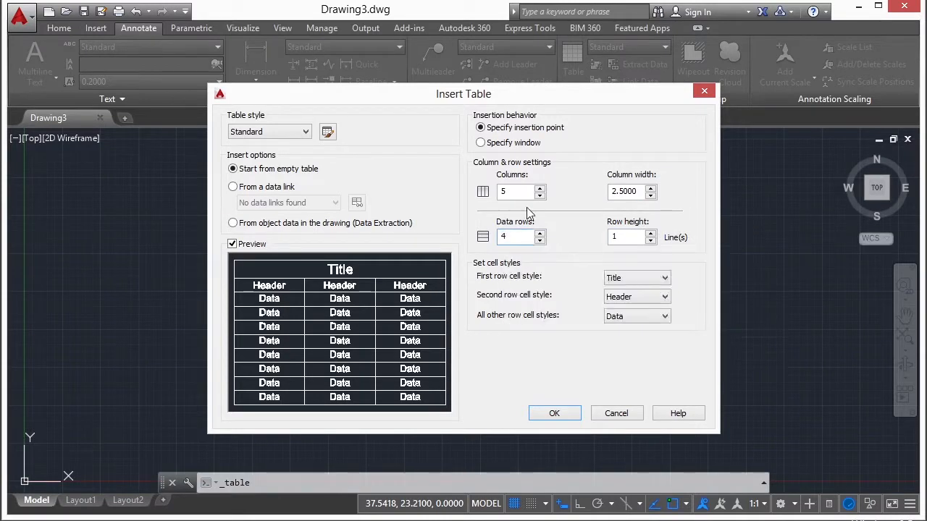
{"action": "left_click", "coordinate": [521, 196]}
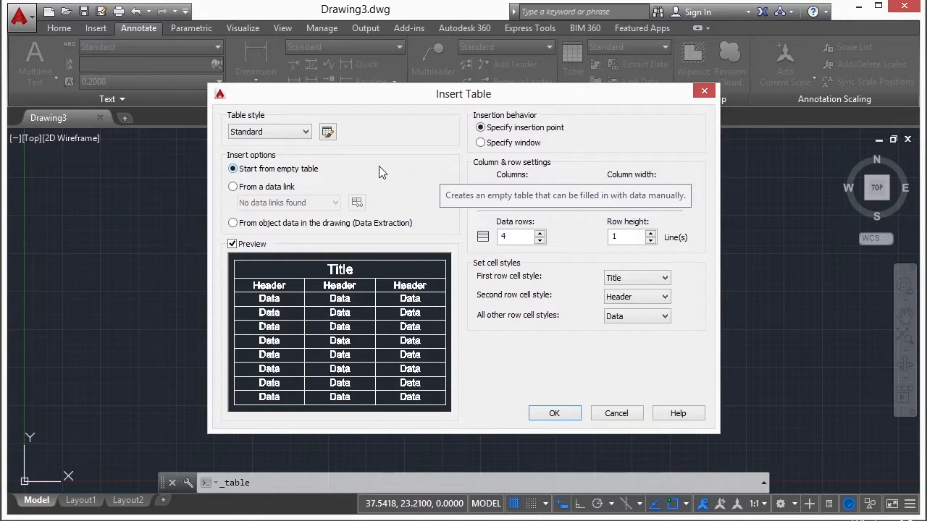
- Examine the available table styles and the preview of the Standard style
{"action": "left_click", "coordinate": [272, 132]}
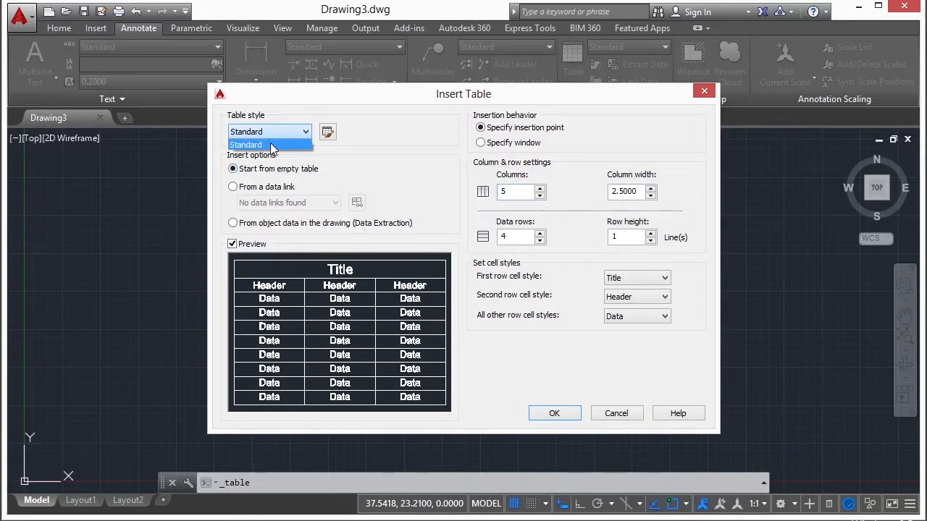
{"action": "left_click", "coordinate": [384, 151]}
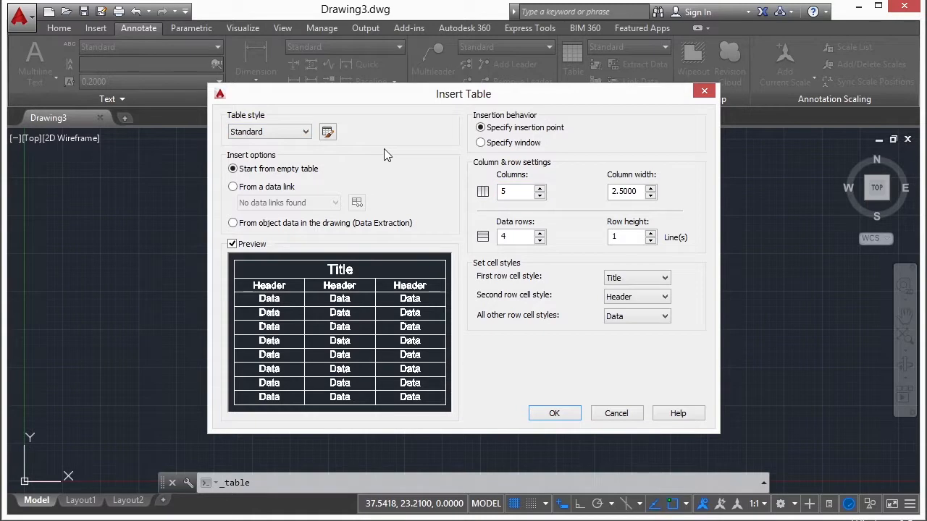
{"action": "left_click", "coordinate": [327, 133]}
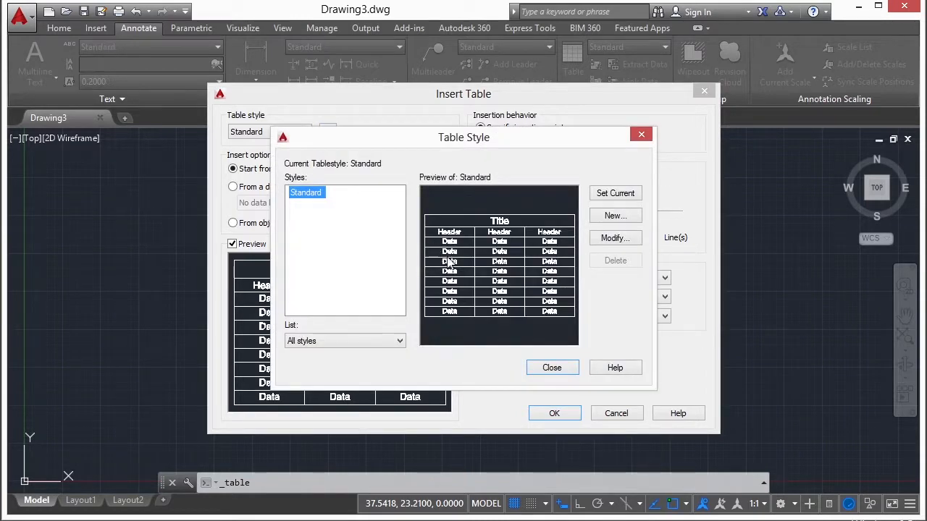
{"action": "left_click", "coordinate": [548, 369]}
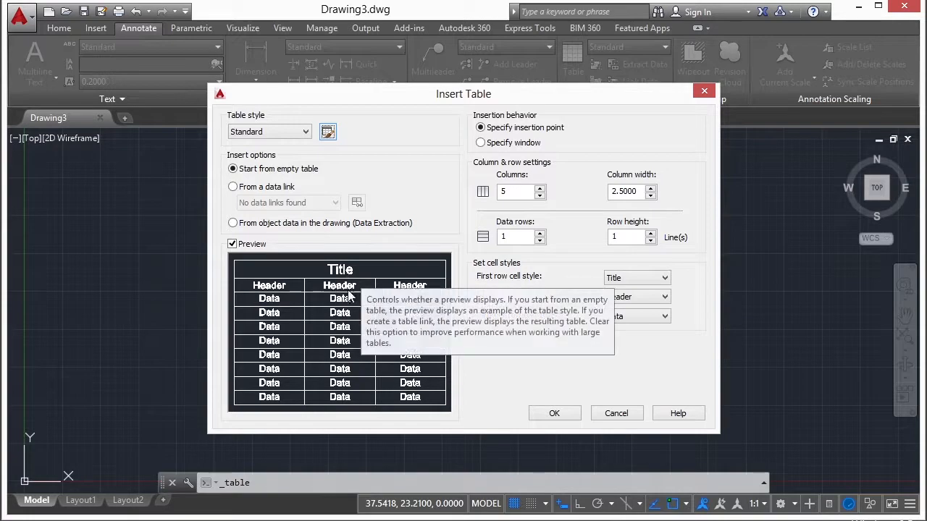
- Set the table to 4 data rows and place it near the middle of the drawing
{"action": "left_click", "coordinate": [540, 235]}
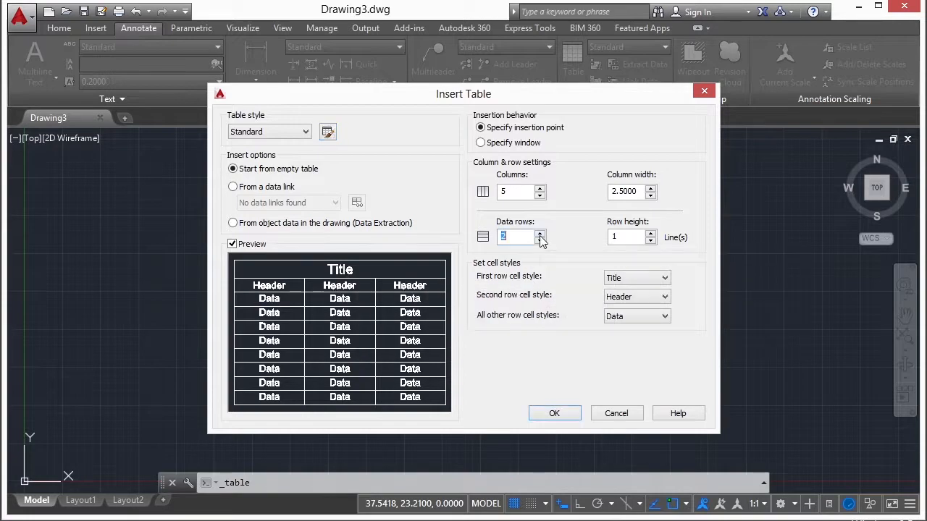
{"action": "left_click", "coordinate": [540, 235]}
{"action": "left_click", "coordinate": [540, 236]}
{"action": "left_click", "coordinate": [555, 414]}
{"action": "left_click", "coordinate": [342, 234]}
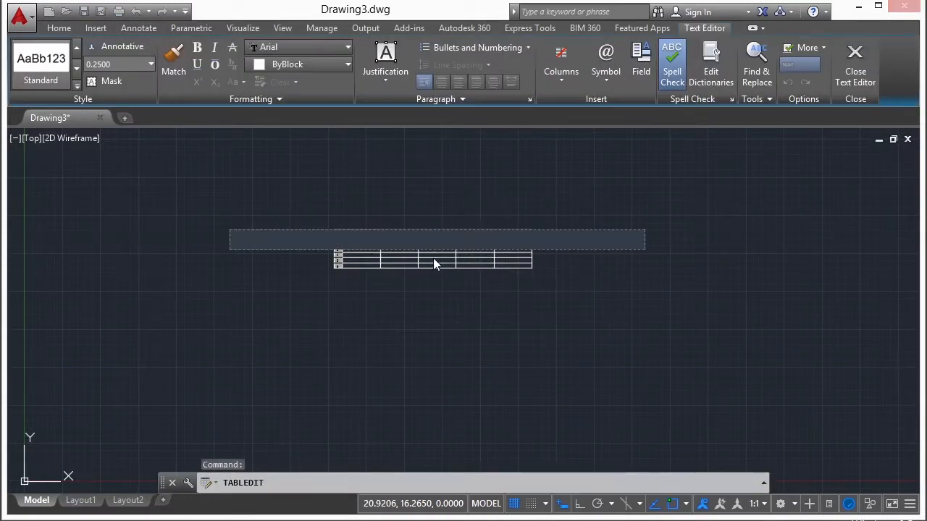
- Enter "title" in the table's title row and move on to cell A2
{"action": "type", "text": "title"}
{"action": "scroll", "coordinate": [433, 258], "scroll_direction": "up", "scroll_amount": 2}
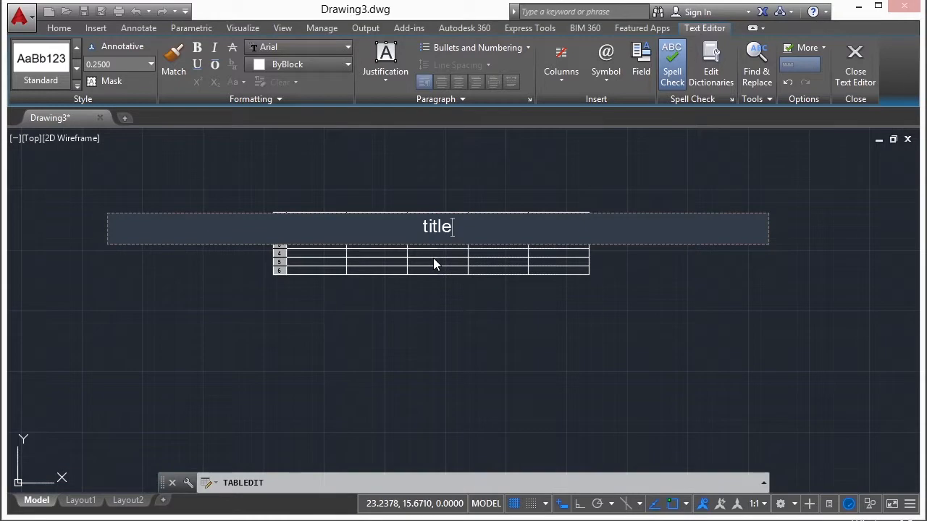
{"action": "key", "text": "Tab"}
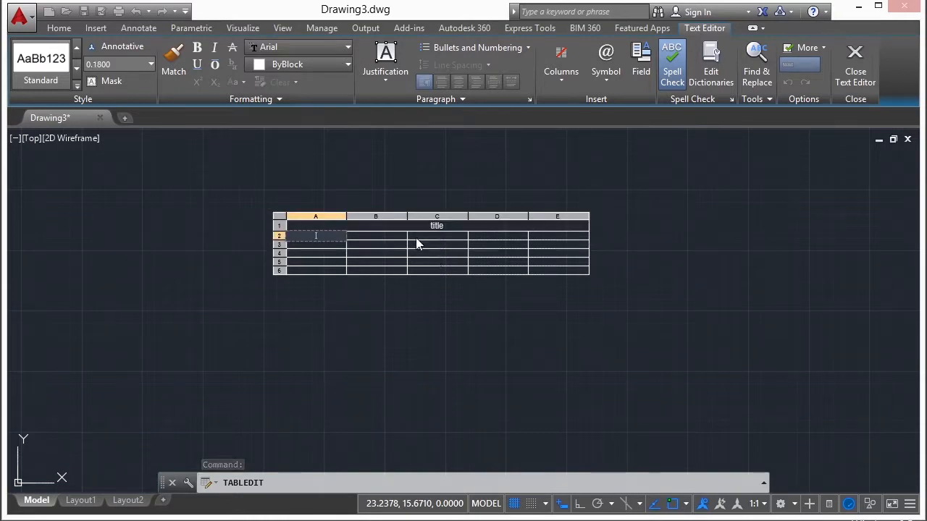
- Fill cells A2 to A5 with 1, 2, 55 and 17, and finish editing the table
{"action": "scroll", "coordinate": [416, 237], "scroll_direction": "up", "scroll_amount": 2}
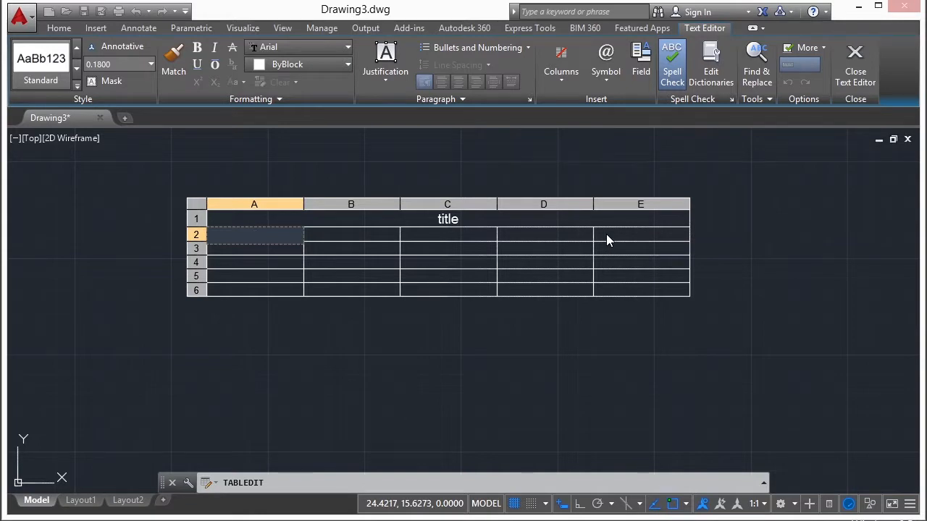
{"action": "key", "text": "Return"}
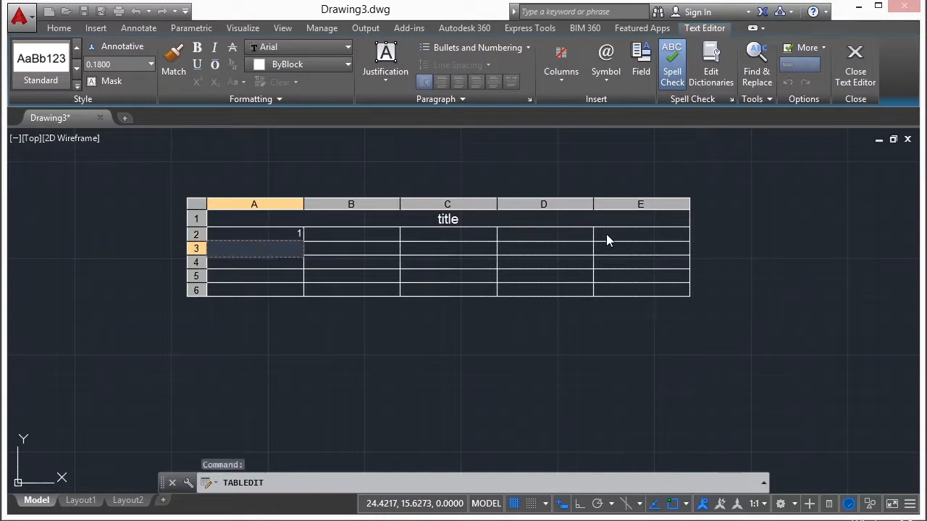
{"action": "type", "text": "2"}
{"action": "key", "text": "Return"}
{"action": "type", "text": "55"}
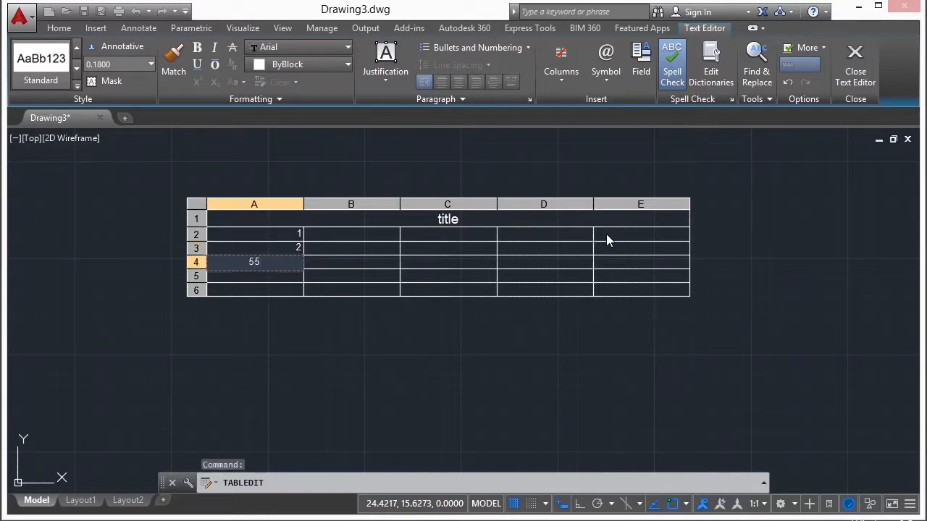
{"action": "key", "text": "Return"}
{"action": "type", "text": "17"}
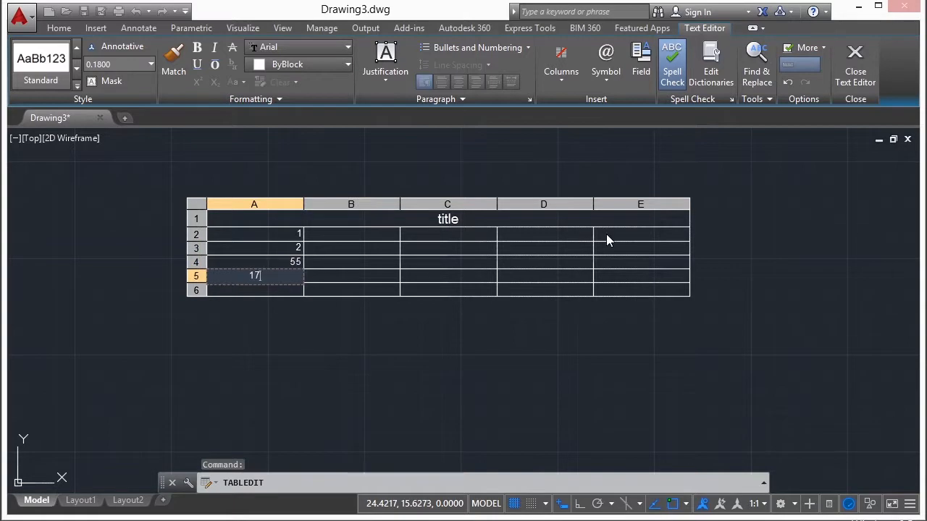
{"action": "key", "text": "Return"}
{"action": "left_click", "coordinate": [609, 374]}
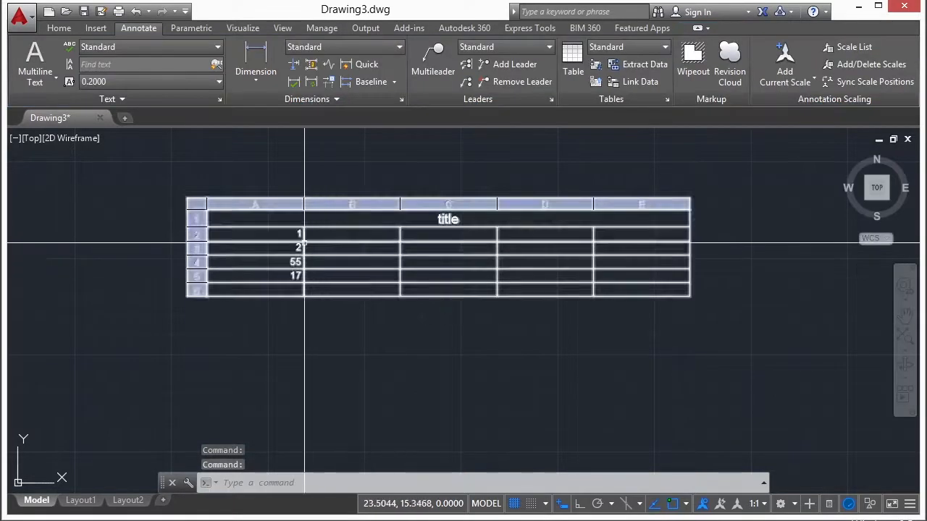
{"action": "left_click", "coordinate": [384, 341]}
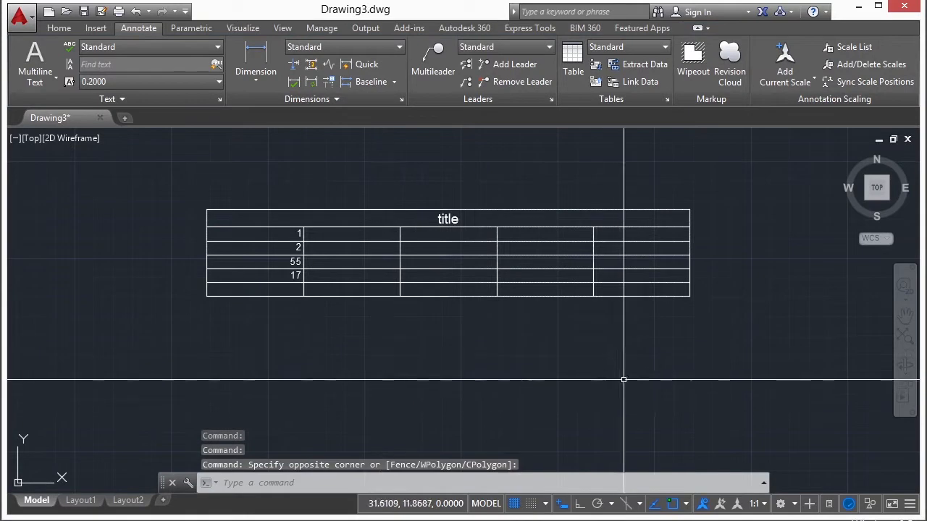
- Replace the value in cell A5 with 34
{"action": "middle_click_drag", "start_coordinate": [455, 303], "coordinate": [490, 343]}
{"action": "left_click", "coordinate": [461, 317]}
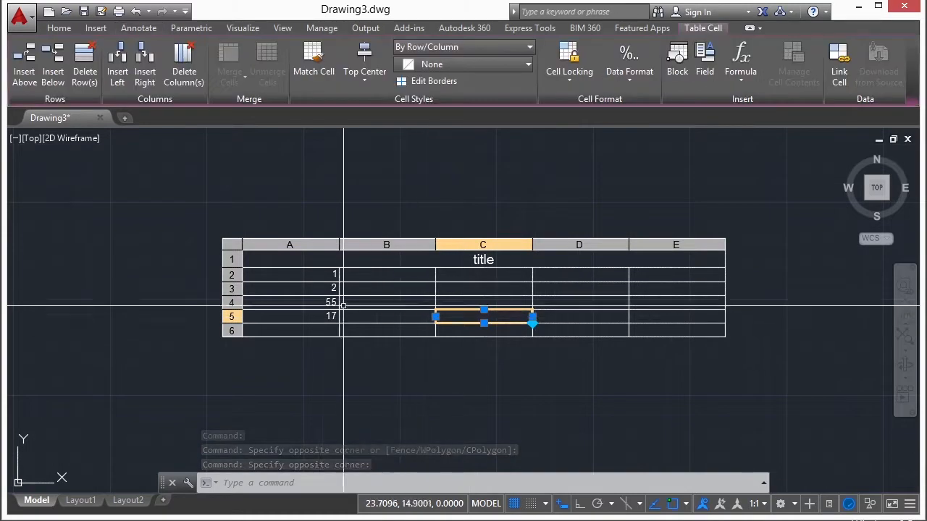
{"action": "left_click", "coordinate": [316, 320]}
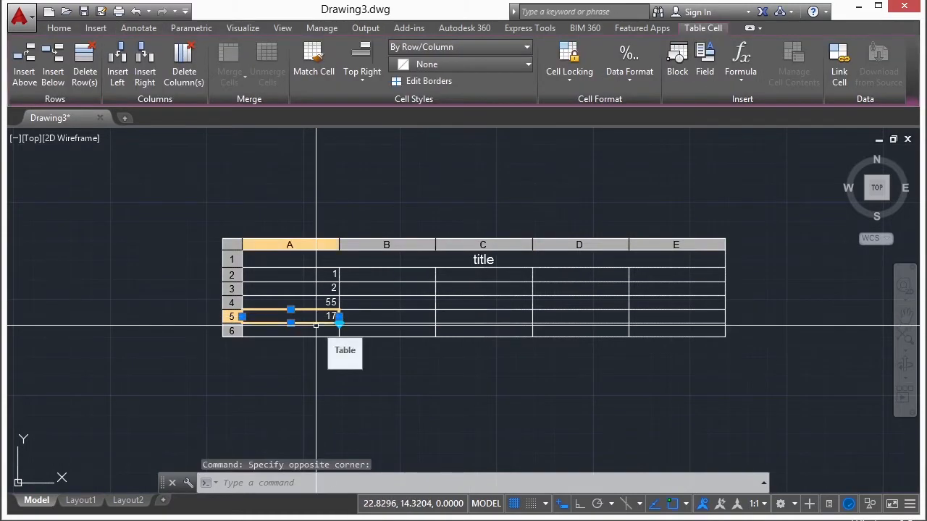
{"action": "type", "text": "34"}
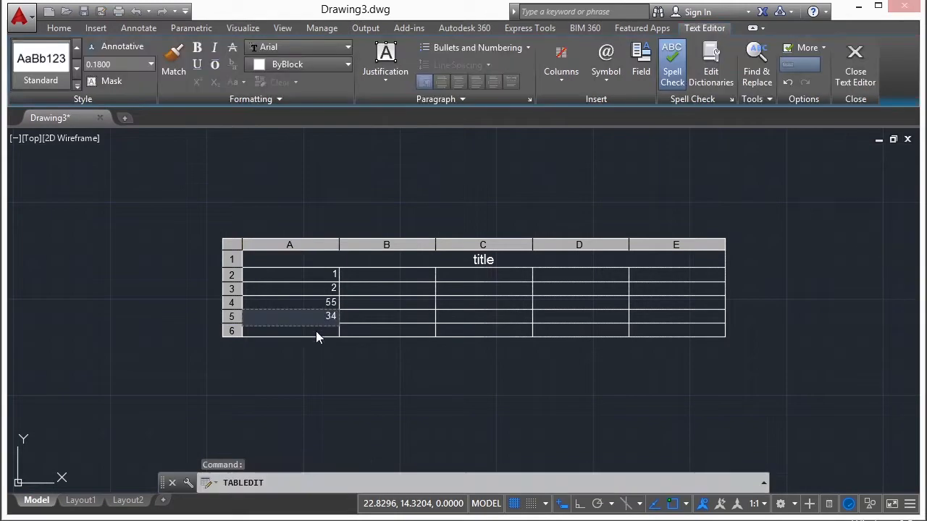
{"action": "left_click", "coordinate": [314, 332]}
{"action": "left_click", "coordinate": [311, 331]}
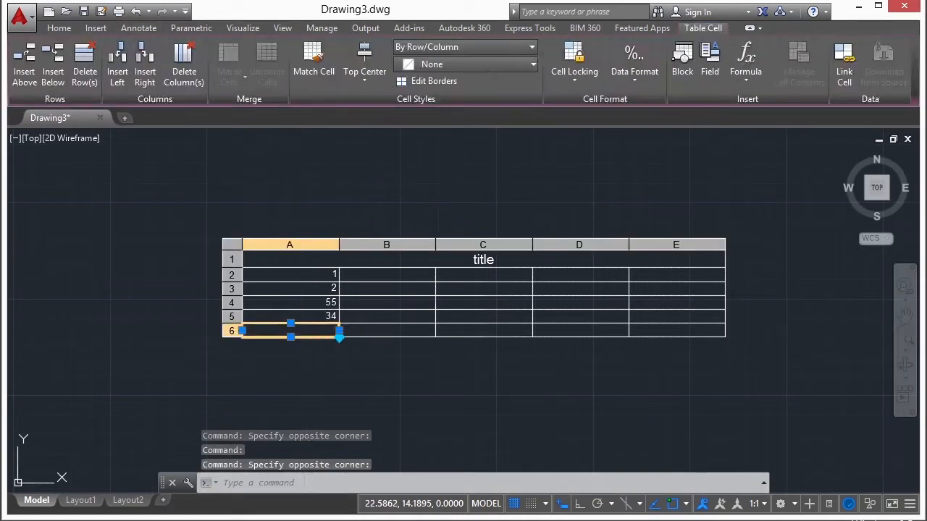
{"action": "double_click", "coordinate": [306, 331]}
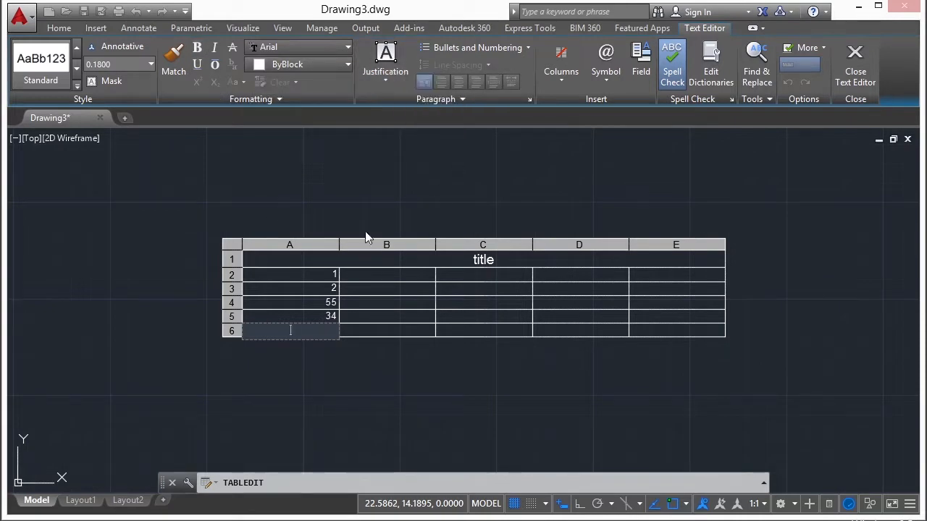
{"action": "left_click", "coordinate": [363, 196]}
- Insert a Sum formula over the range A2:A5 in the empty cell A6
{"action": "scroll", "coordinate": [353, 221], "scroll_direction": "up", "scroll_amount": 2}
{"action": "left_click", "coordinate": [247, 388]}
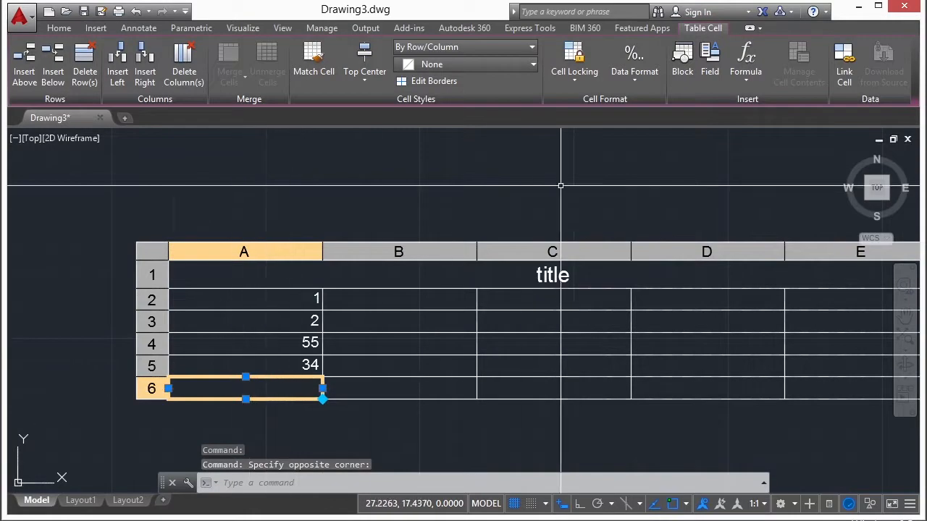
{"action": "left_click", "coordinate": [634, 66]}
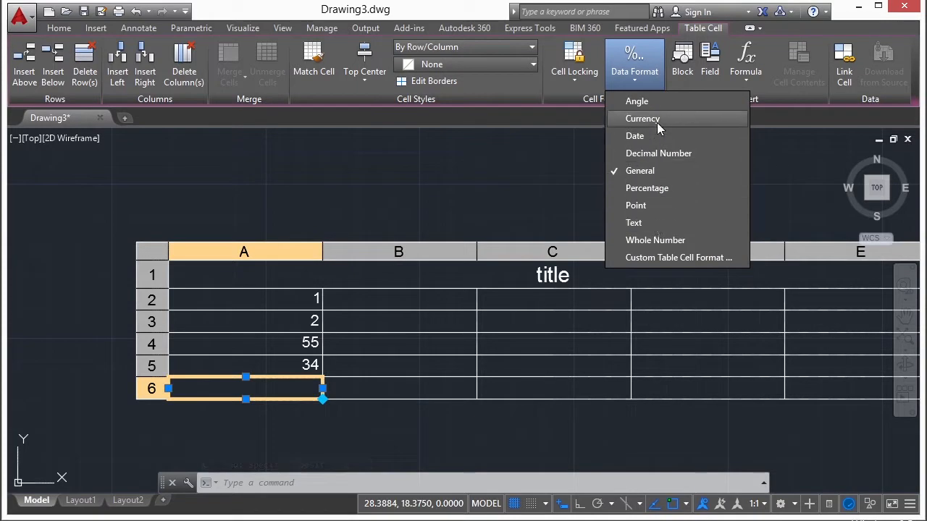
{"action": "left_click", "coordinate": [748, 77]}
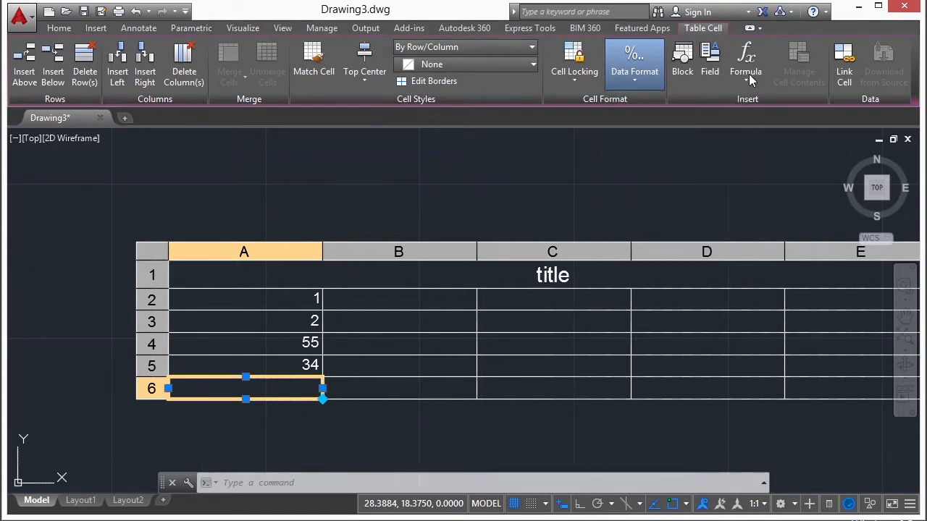
{"action": "left_click", "coordinate": [749, 78]}
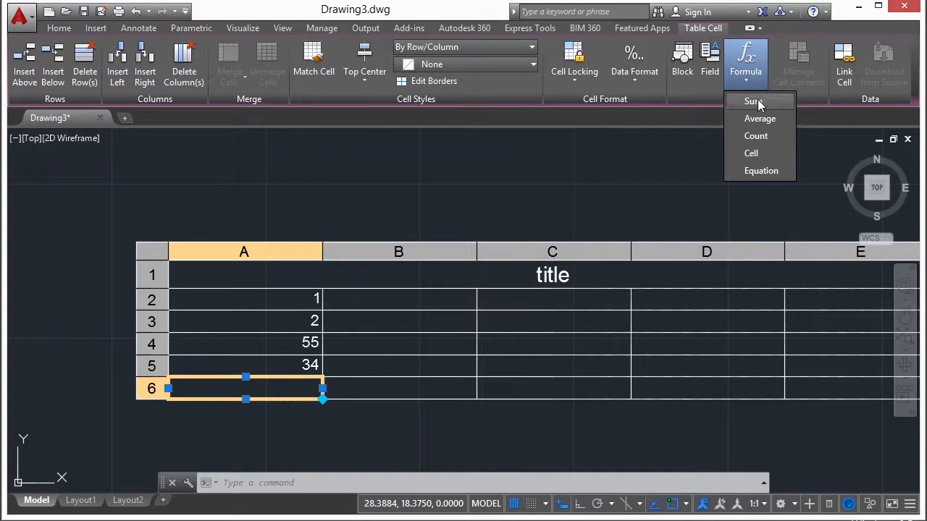
{"action": "left_click", "coordinate": [754, 101]}
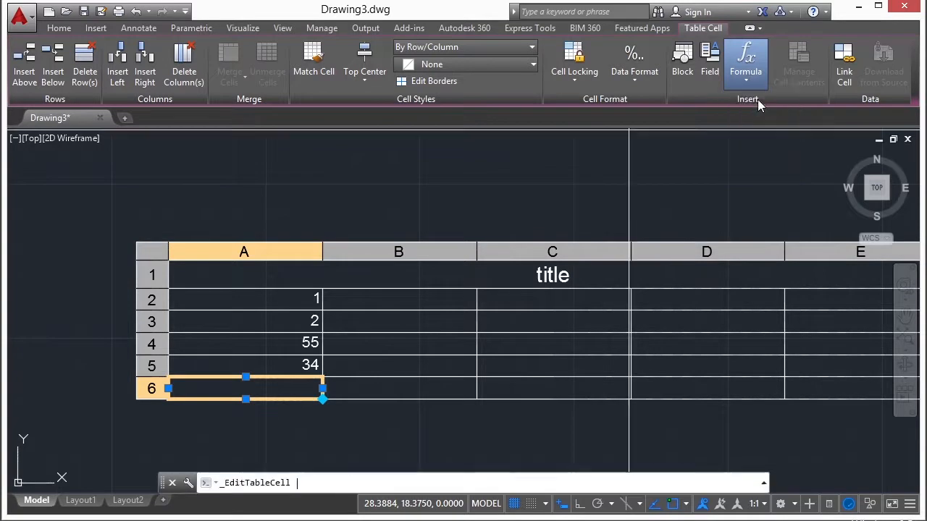
{"action": "left_click", "coordinate": [279, 366]}
{"action": "left_click", "coordinate": [265, 298]}
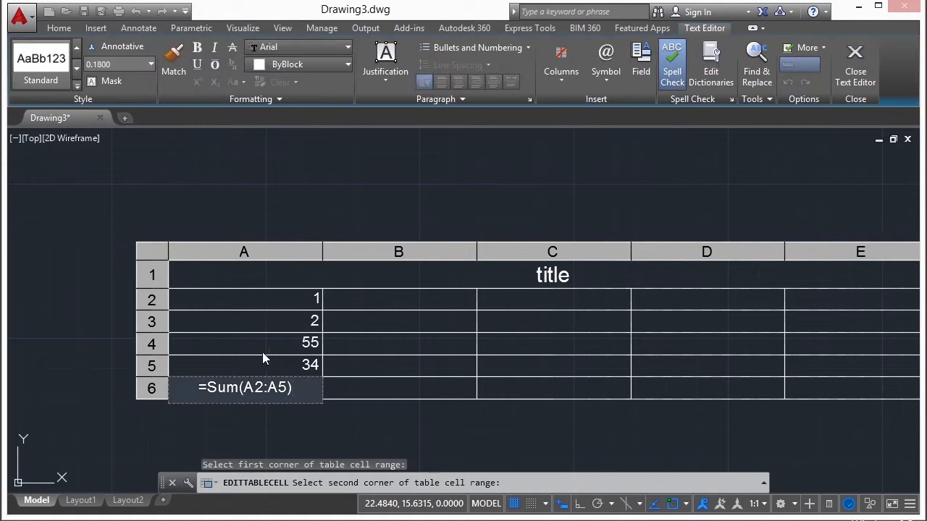
{"action": "left_click", "coordinate": [346, 422]}
- Change the value in cell A2 to 200 and finish editing the table
{"action": "scroll", "coordinate": [236, 417], "scroll_direction": "up", "scroll_amount": 2}
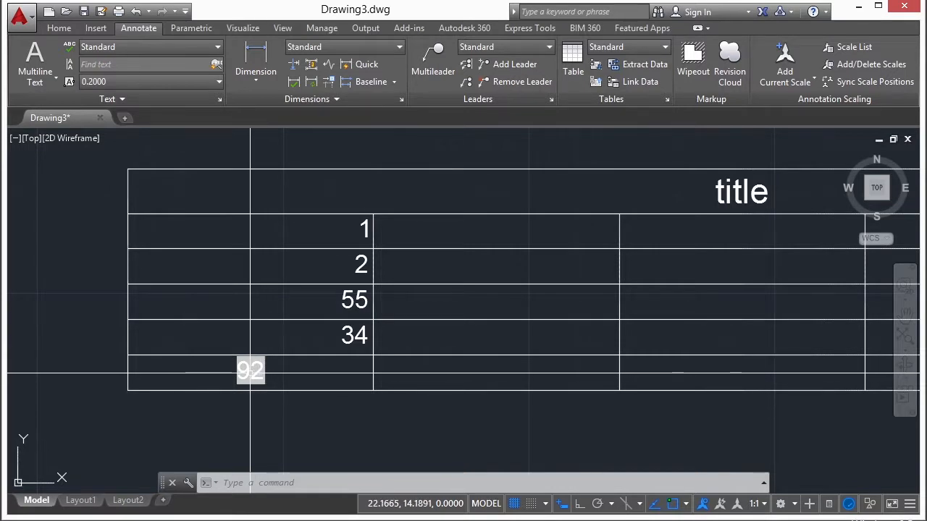
{"action": "left_click", "coordinate": [328, 229]}
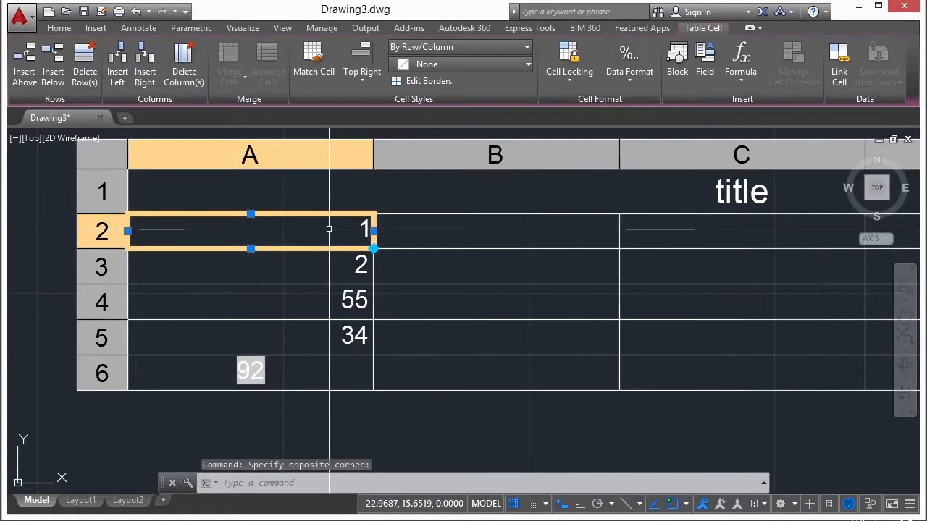
{"action": "type", "text": "200"}
{"action": "key", "text": "Return"}
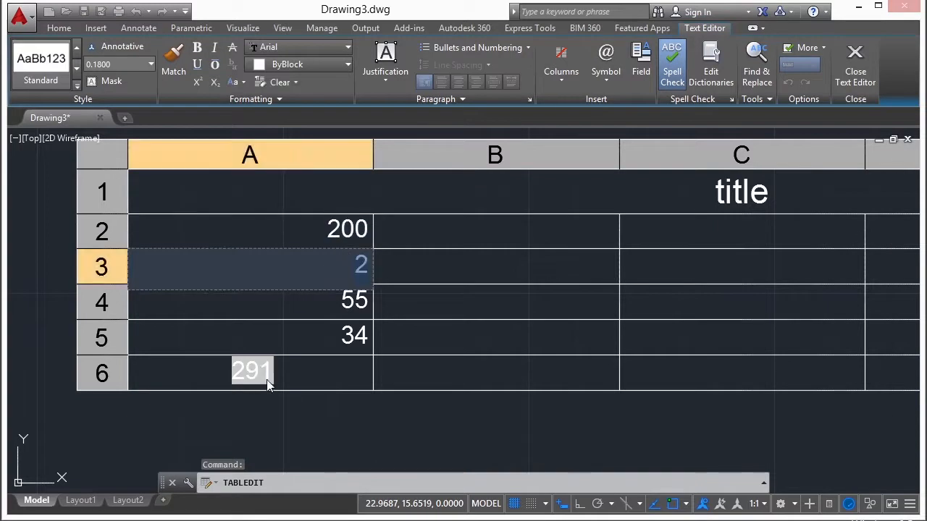
{"action": "left_click", "coordinate": [341, 424]}
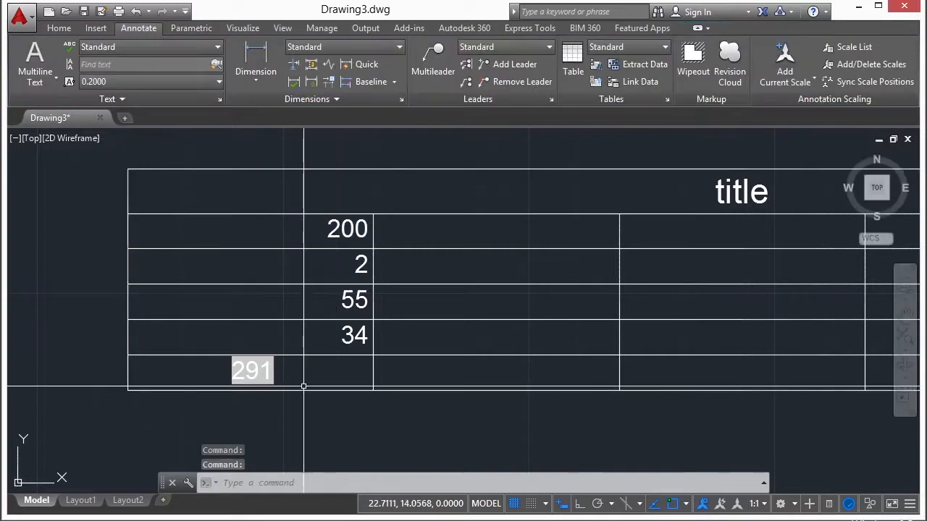
- Make the table's title row taller by stretching its upper edge upward
{"action": "scroll", "coordinate": [230, 333], "scroll_direction": "down", "scroll_amount": 2}
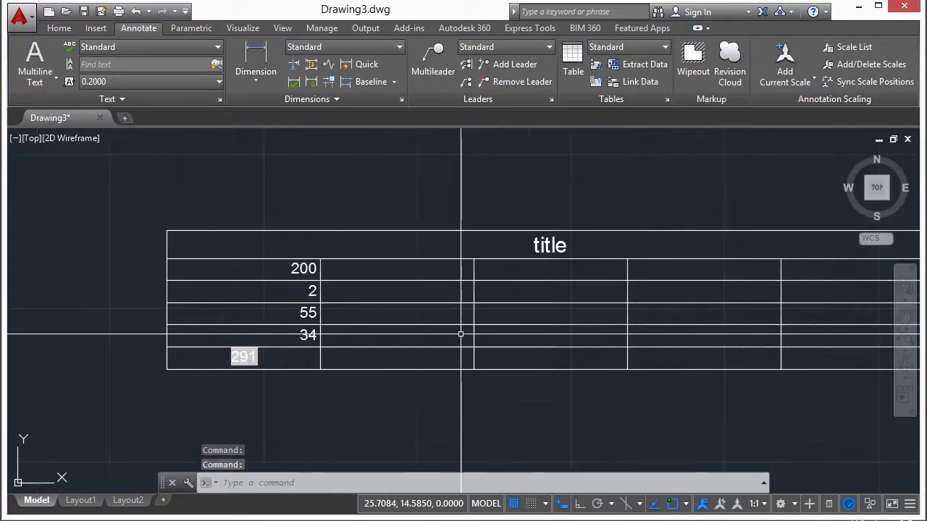
{"action": "left_click", "coordinate": [265, 238]}
{"action": "scroll", "coordinate": [146, 250], "scroll_direction": "down", "scroll_amount": 2}
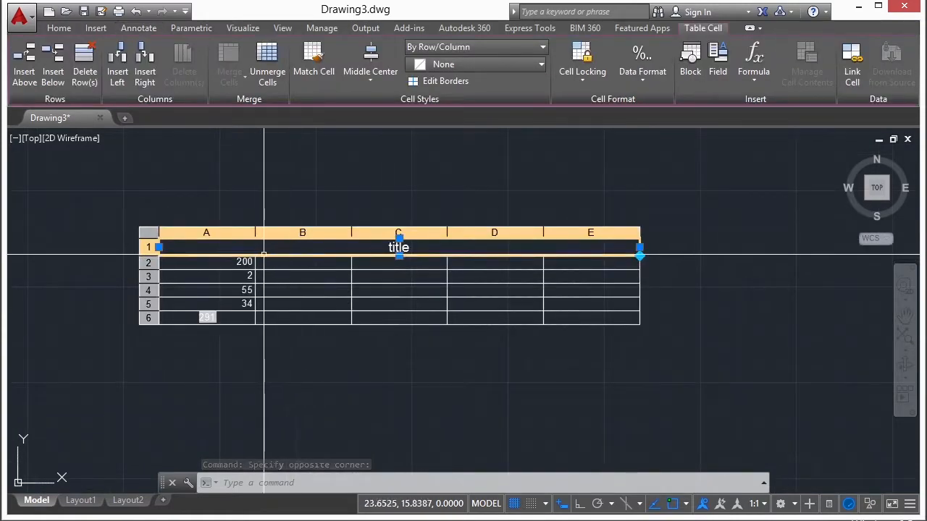
{"action": "scroll", "coordinate": [399, 249], "scroll_direction": "up", "scroll_amount": 2}
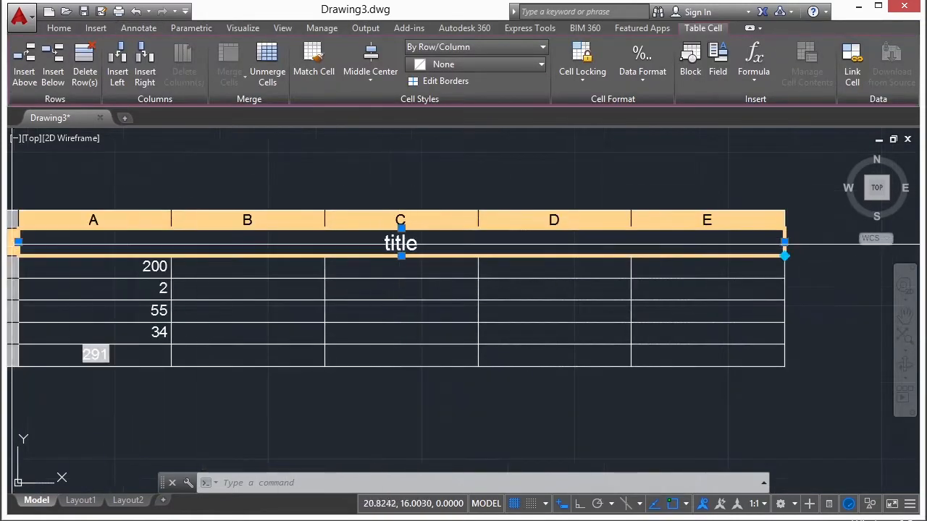
{"action": "left_click", "coordinate": [784, 242]}
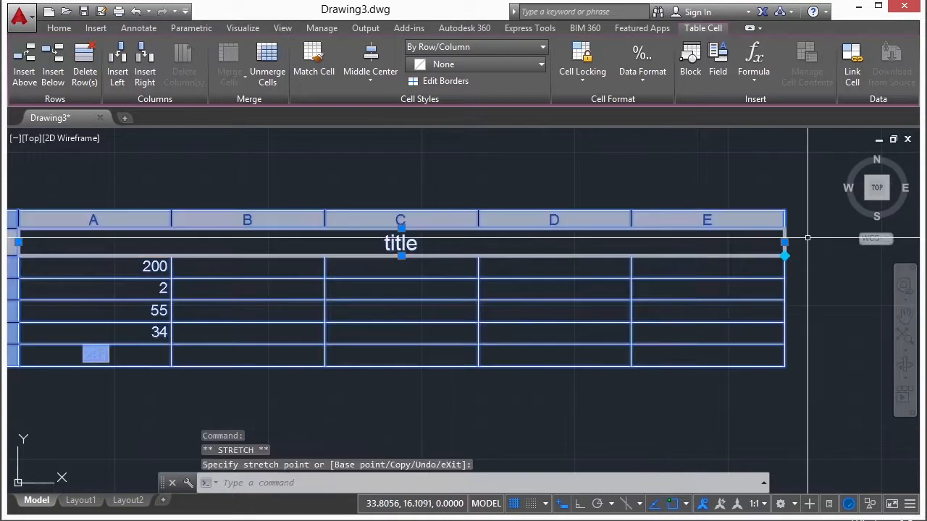
{"action": "scroll", "coordinate": [792, 240], "scroll_direction": "down", "scroll_amount": 2}
{"action": "left_click", "coordinate": [549, 233]}
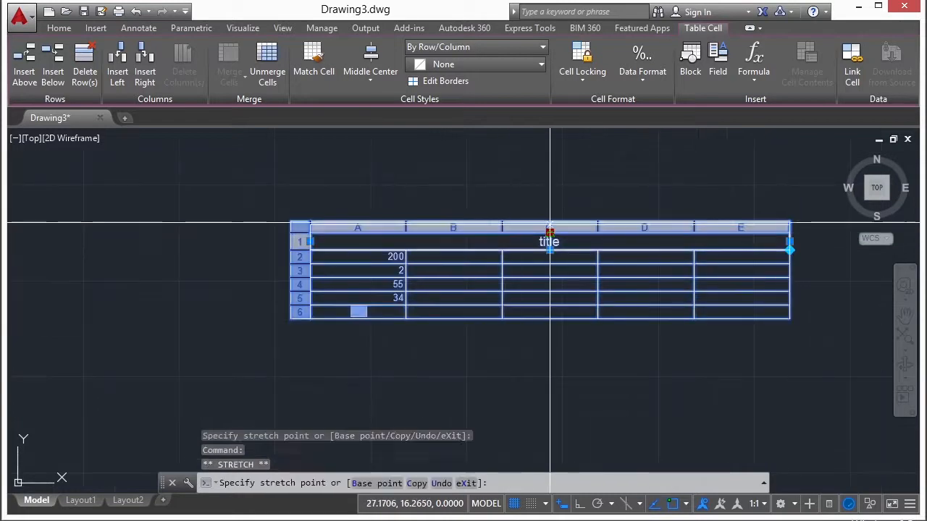
{"action": "left_click", "coordinate": [550, 213]}
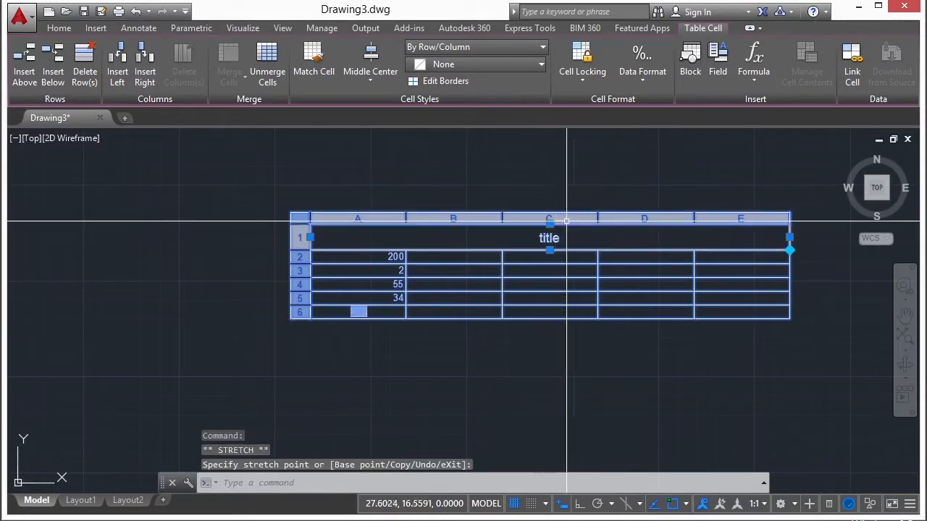
- Turn off object snap and narrow columns A and B to about 60% of their width each
{"action": "key", "text": "F3"}
{"action": "left_click", "coordinate": [358, 219]}
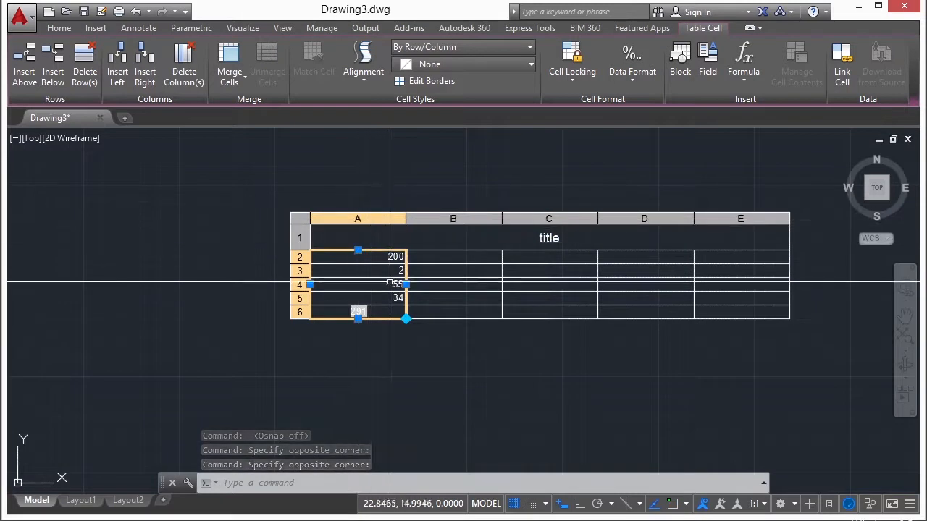
{"action": "left_click", "coordinate": [404, 284]}
{"action": "left_click", "coordinate": [368, 284]}
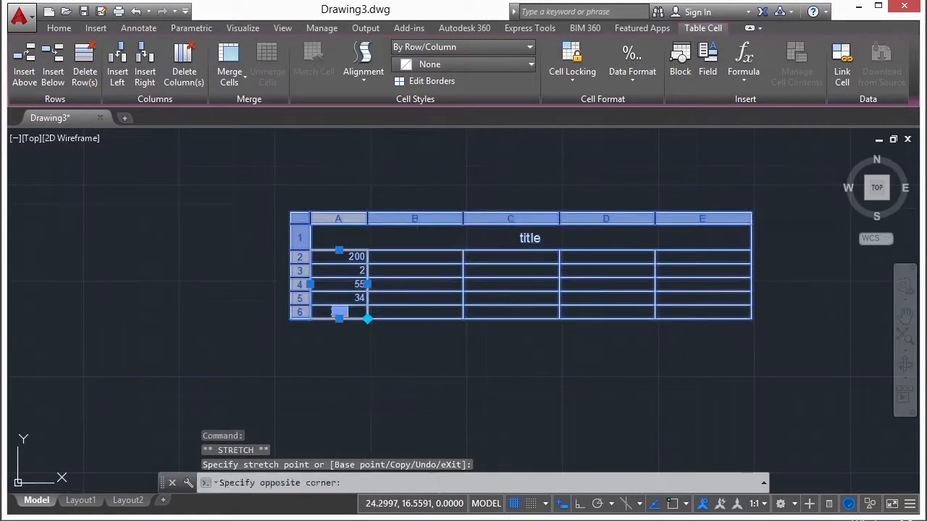
{"action": "left_click", "coordinate": [445, 218]}
{"action": "left_click", "coordinate": [463, 284]}
{"action": "left_click", "coordinate": [424, 284]}
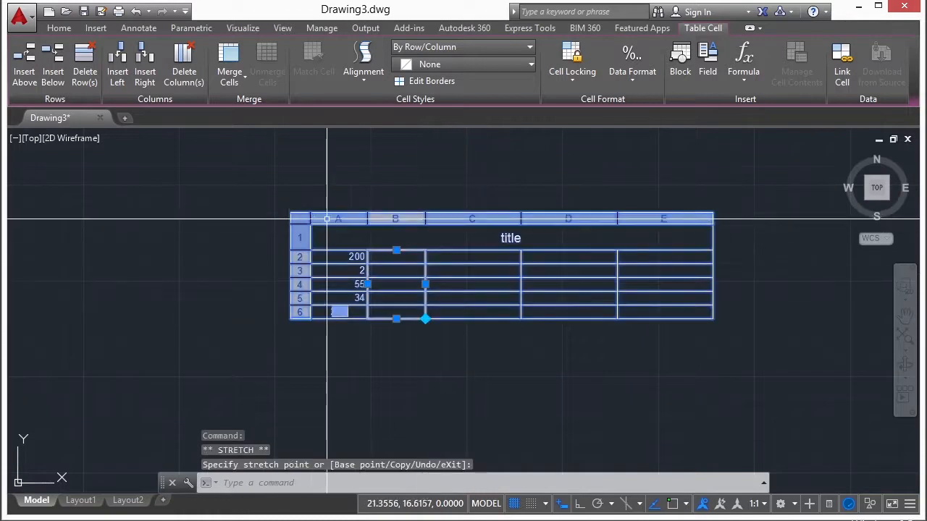
- Select the entire table and stretch it to about 70% of its width and about 140% of its height
{"action": "left_click", "coordinate": [300, 269]}
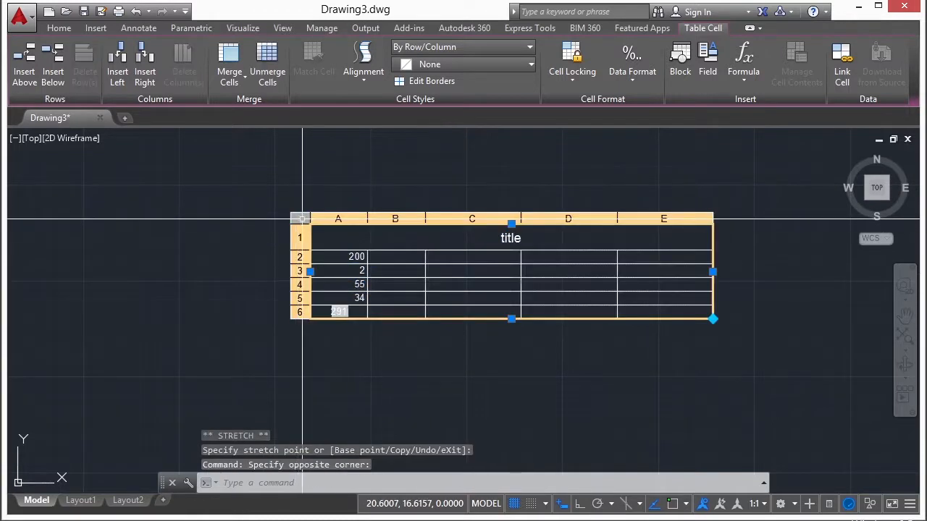
{"action": "left_click", "coordinate": [713, 272]}
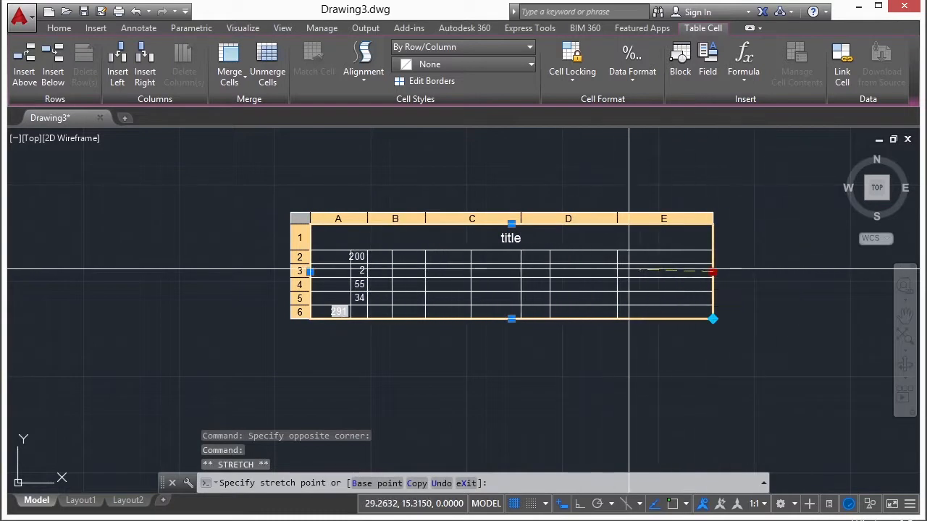
{"action": "left_click", "coordinate": [592, 272]}
{"action": "left_click", "coordinate": [451, 318]}
{"action": "left_click", "coordinate": [592, 359]}
{"action": "double_click", "coordinate": [593, 359]}
{"action": "left_click", "coordinate": [592, 359]}
{"action": "left_click", "coordinate": [536, 258]}
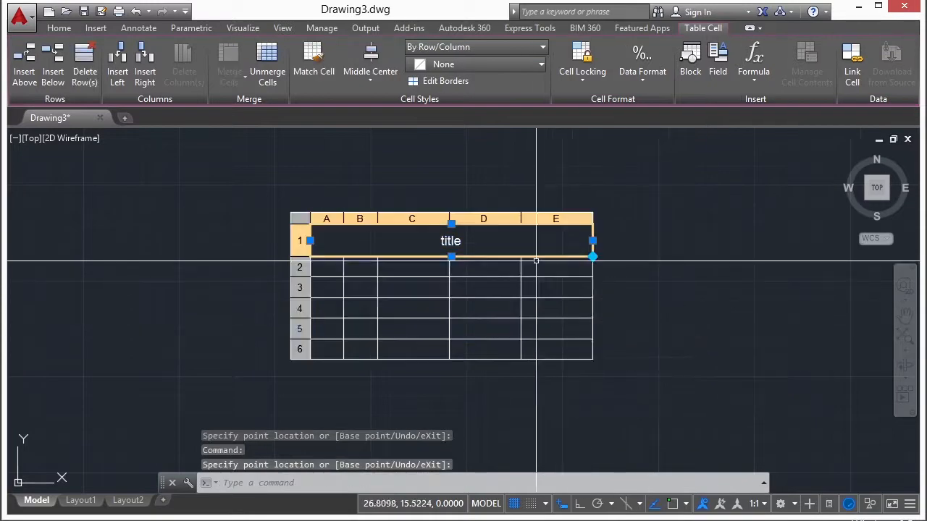
{"action": "left_click", "coordinate": [601, 322]}
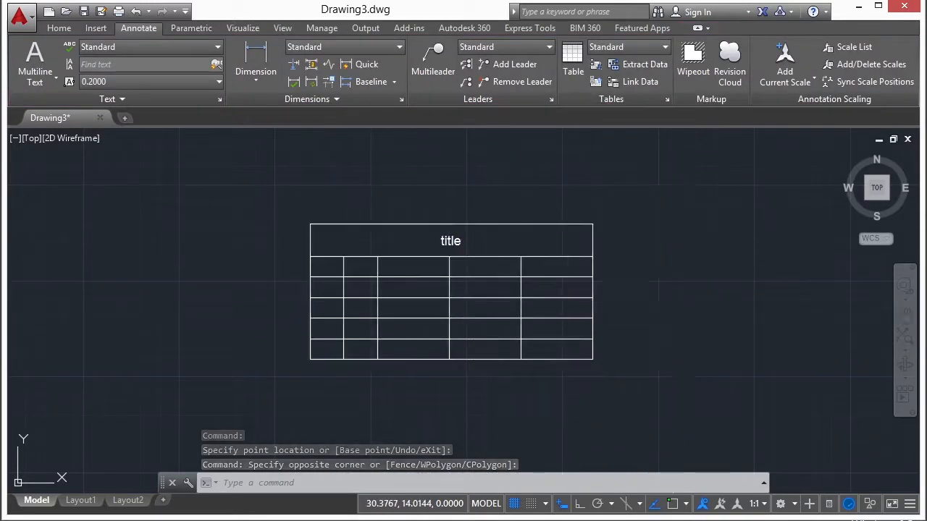
{"action": "key", "text": "ctrl+z"}
- Set the background fill of cell A2 to red
{"action": "middle_click_drag", "start_coordinate": [471, 275], "coordinate": [495, 254]}
{"action": "scroll", "coordinate": [389, 252], "scroll_direction": "up", "scroll_amount": 2}
{"action": "left_click", "coordinate": [339, 247]}
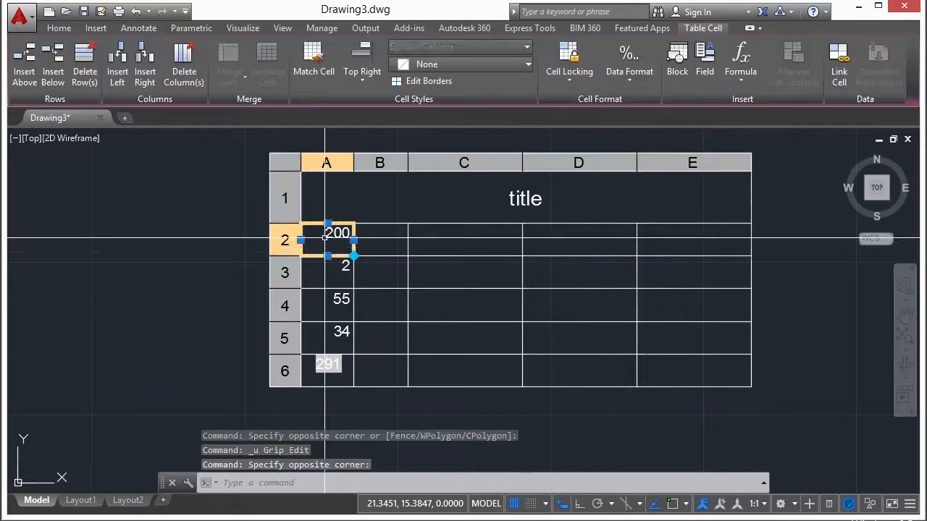
{"action": "right_click", "coordinate": [339, 246]}
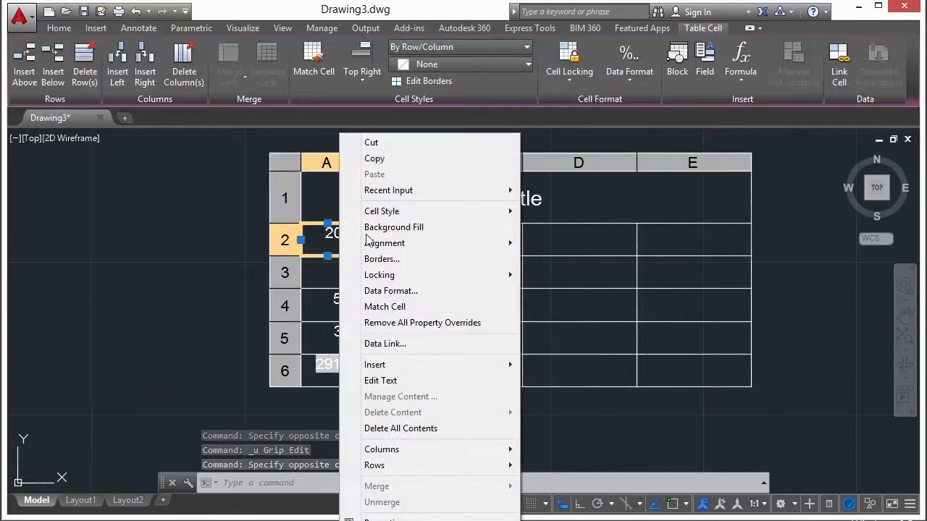
{"action": "mouse_move", "coordinate": [448, 210]}
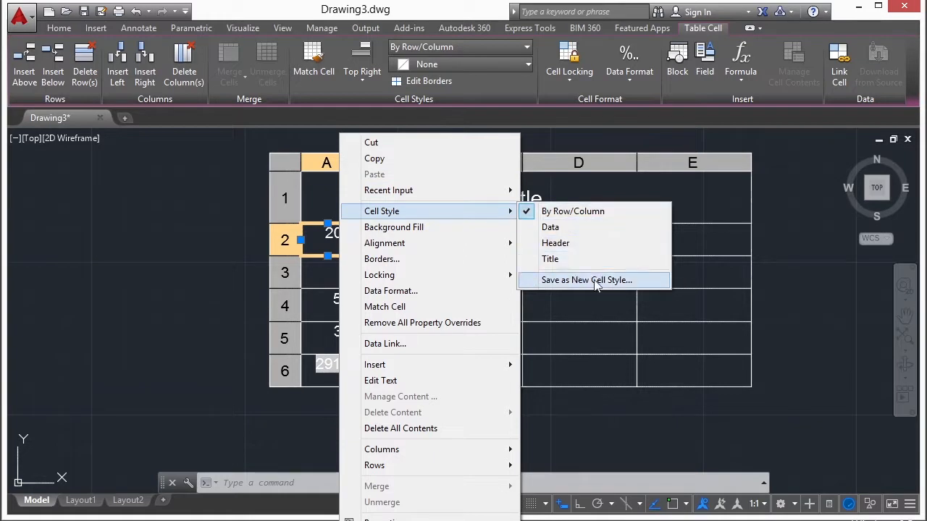
{"action": "left_click", "coordinate": [417, 227]}
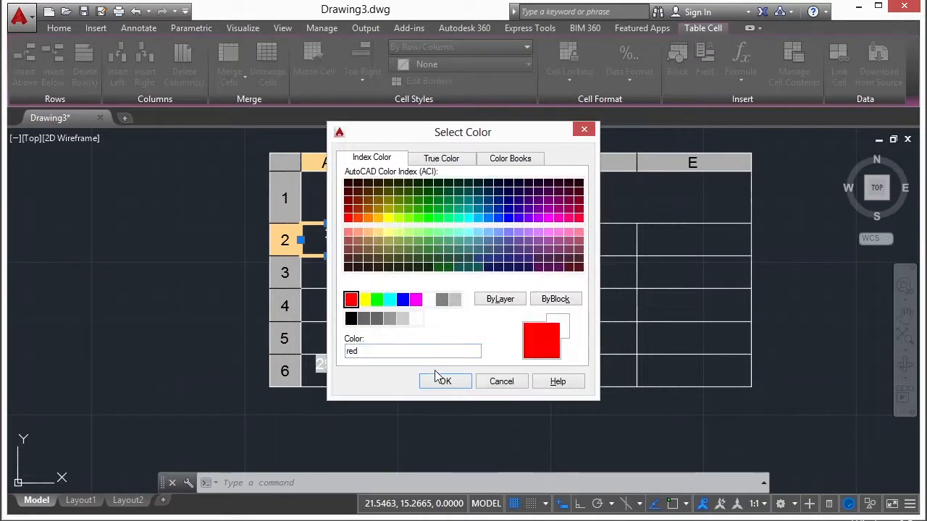
{"action": "left_click", "coordinate": [443, 382]}
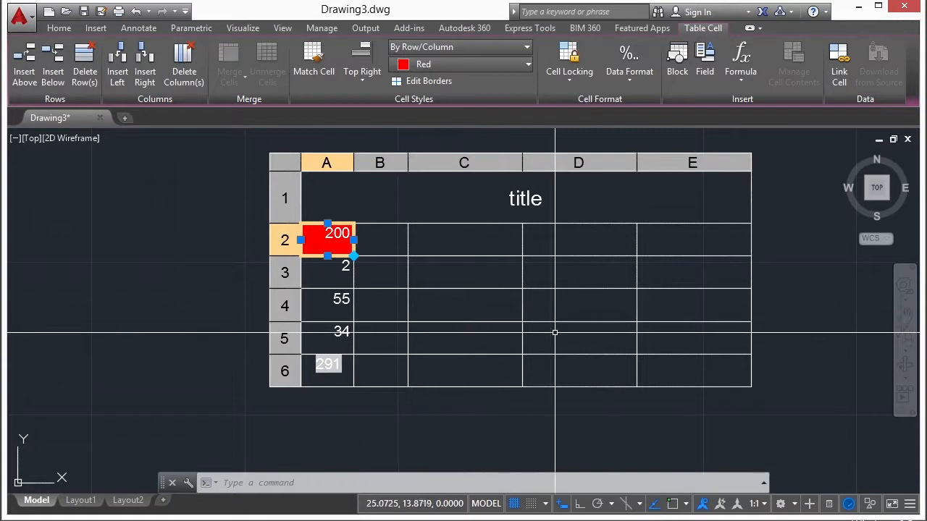
- Apply double-line borders with 0.0450 spacing to all borders of cells A2 to D5
{"action": "left_click_drag", "start_coordinate": [327, 242], "coordinate": [555, 335]}
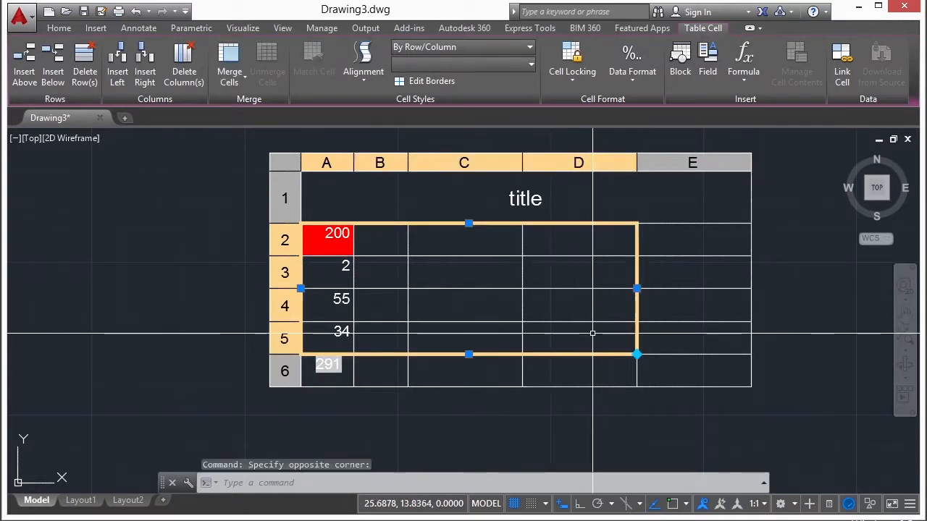
{"action": "right_click", "coordinate": [558, 335]}
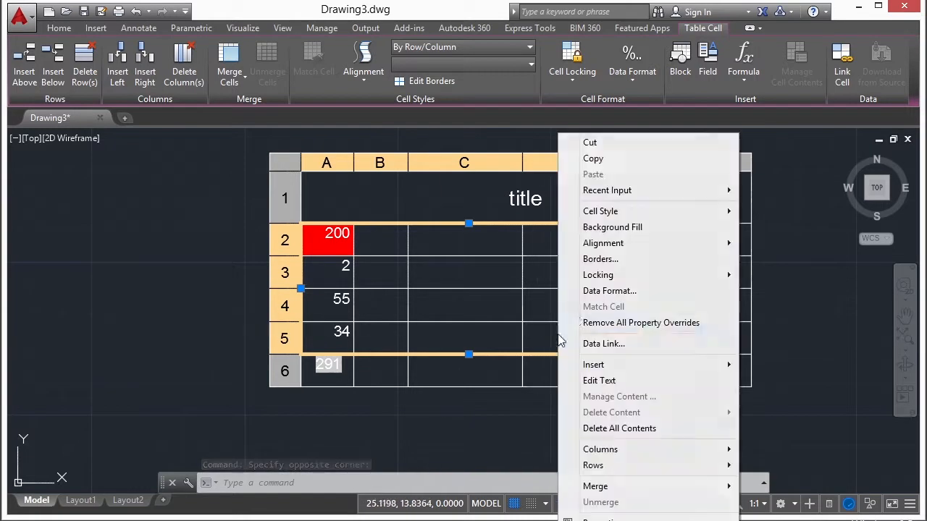
{"action": "left_click", "coordinate": [614, 259]}
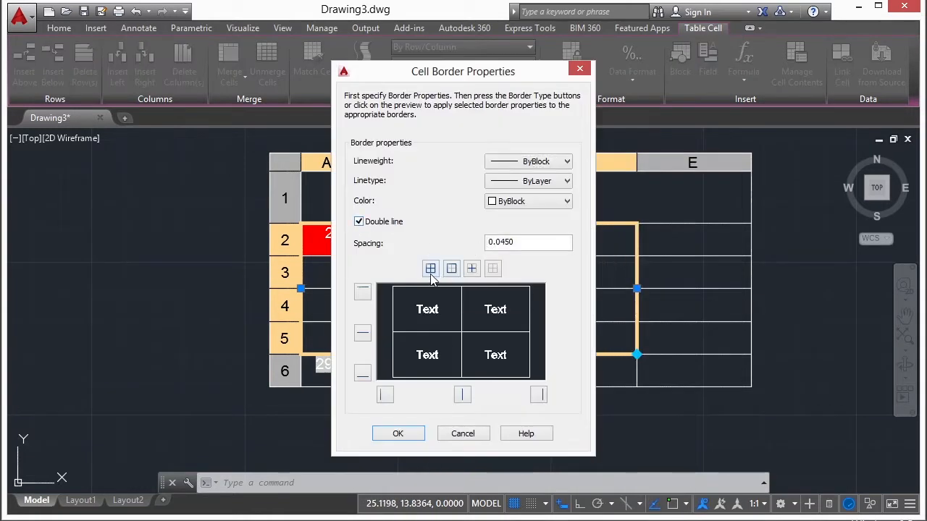
{"action": "left_click", "coordinate": [397, 434]}
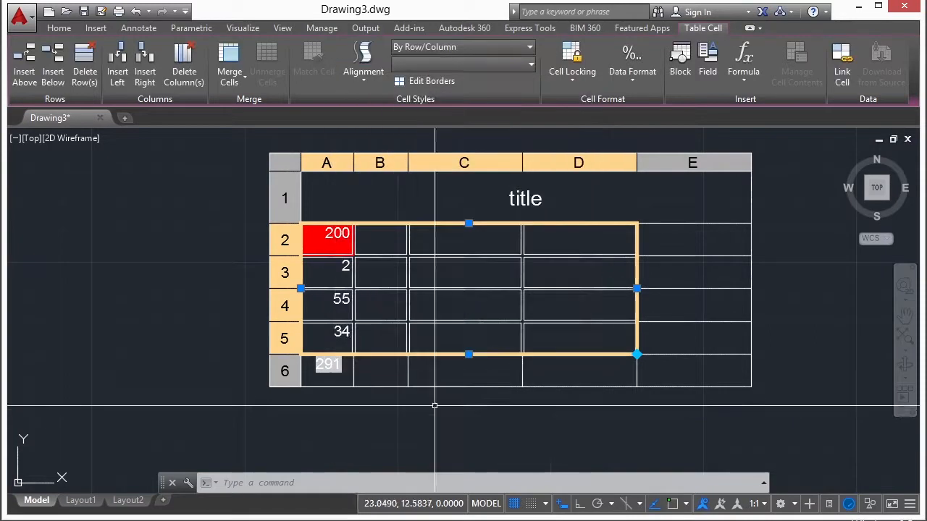
- Set the background fill of cells A2 to D5 to yellow
{"action": "right_click", "coordinate": [567, 342]}
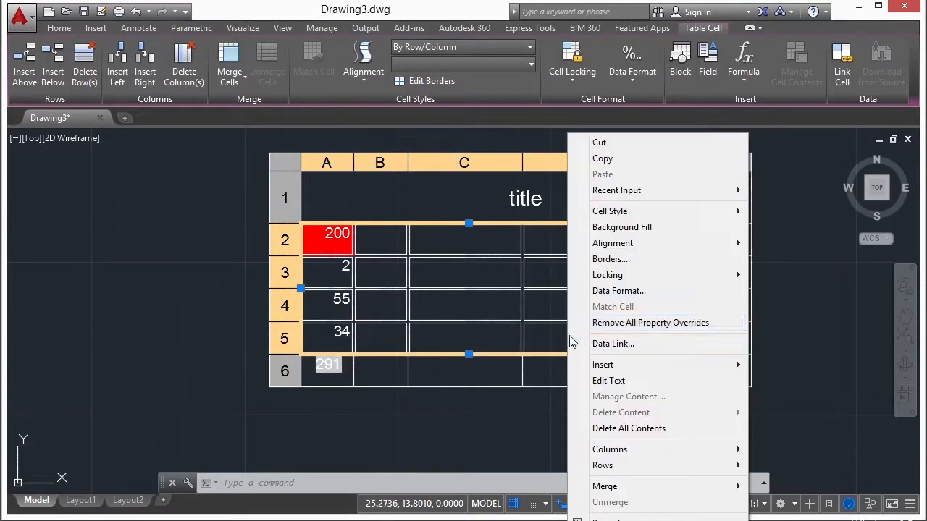
{"action": "left_click", "coordinate": [638, 228]}
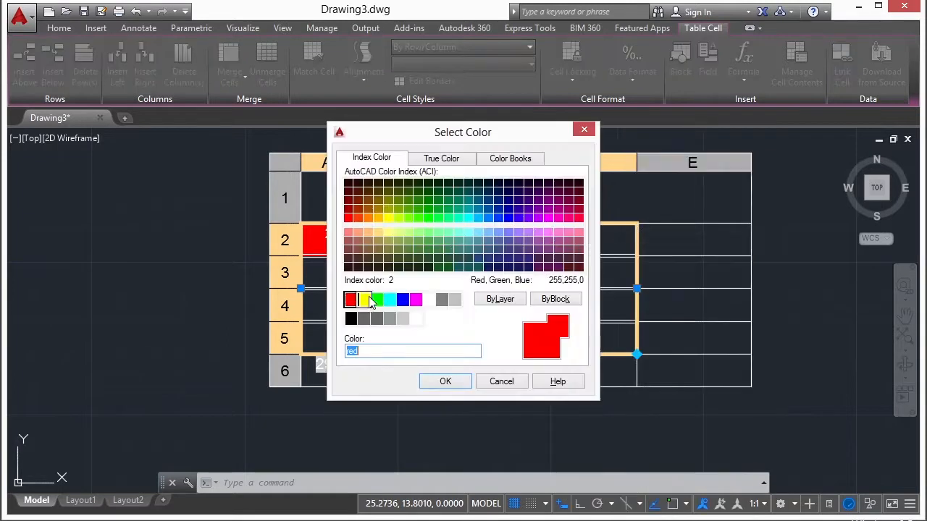
{"action": "left_click", "coordinate": [445, 381]}
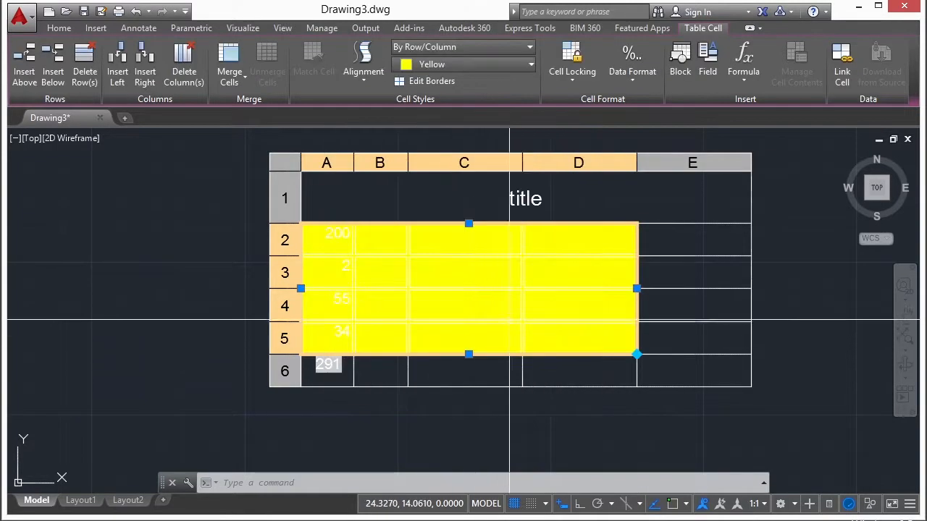
- Set the background fill of cells A2 to D5 to black, color 250
{"action": "right_click", "coordinate": [511, 282]}
{"action": "left_click", "coordinate": [563, 227]}
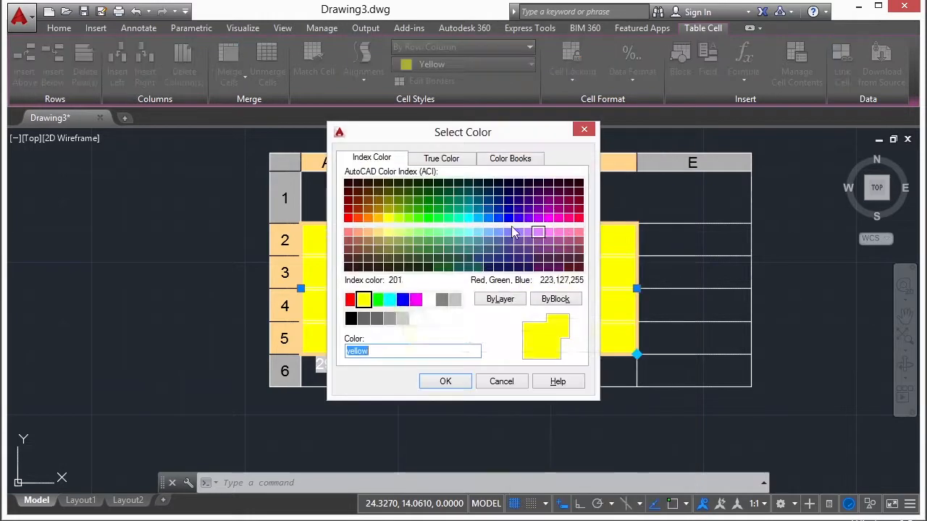
{"action": "left_click", "coordinate": [441, 382]}
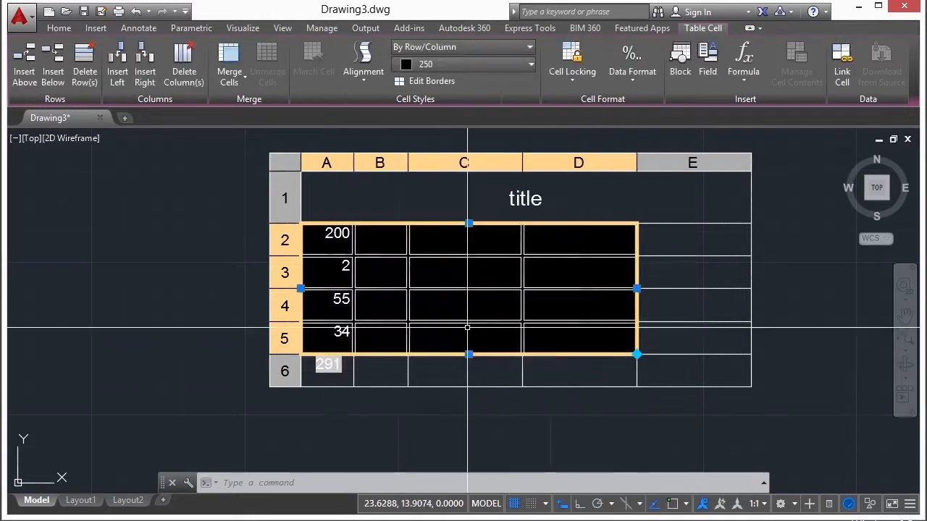
- Align the contents of cells A2 to D5 to Middle Center and clear the selection
{"action": "right_click", "coordinate": [577, 312]}
{"action": "mouse_move", "coordinate": [584, 245]}
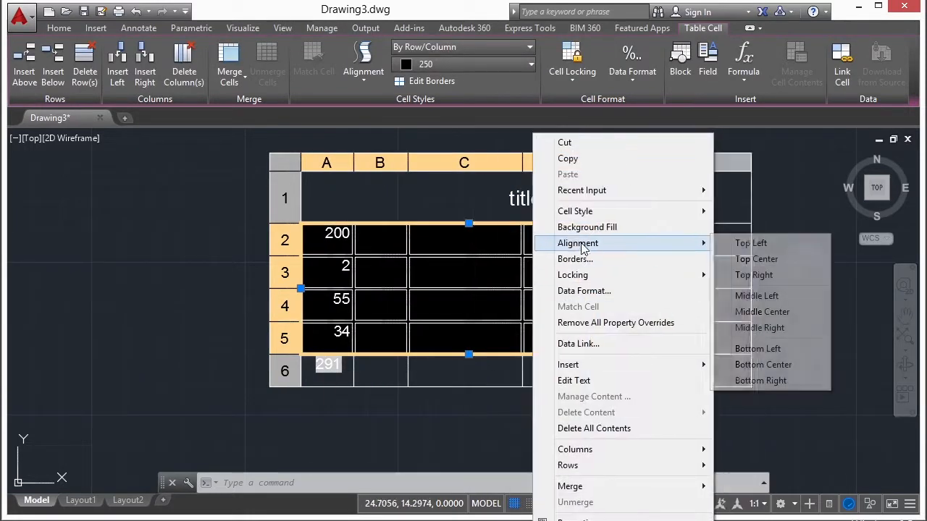
{"action": "left_click", "coordinate": [761, 312]}
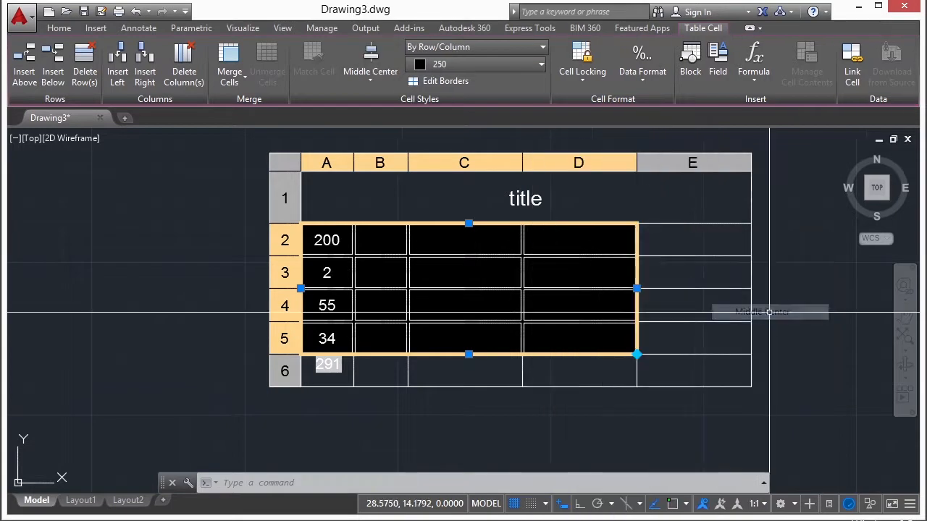
{"action": "key", "text": "Escape"}
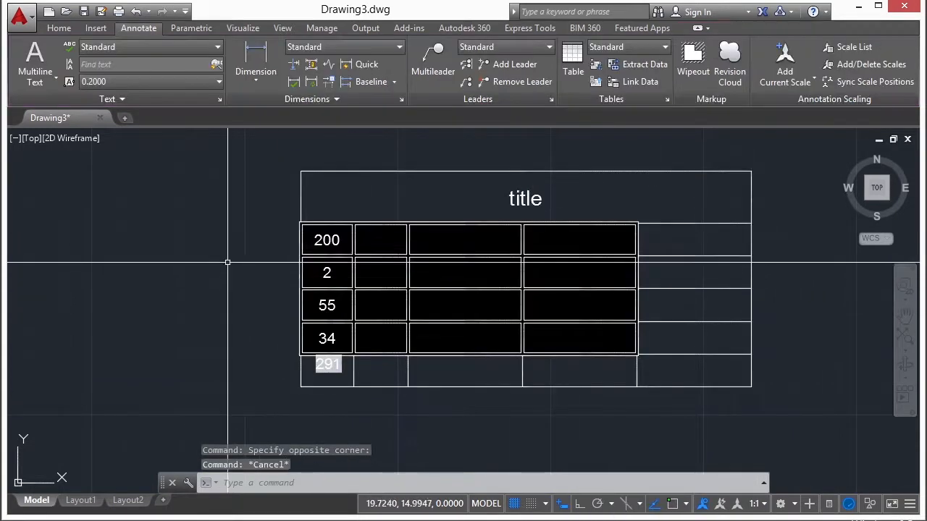
- Insert a new row above row 2 of the table
{"action": "scroll", "coordinate": [269, 205], "scroll_direction": "down", "scroll_amount": 2}
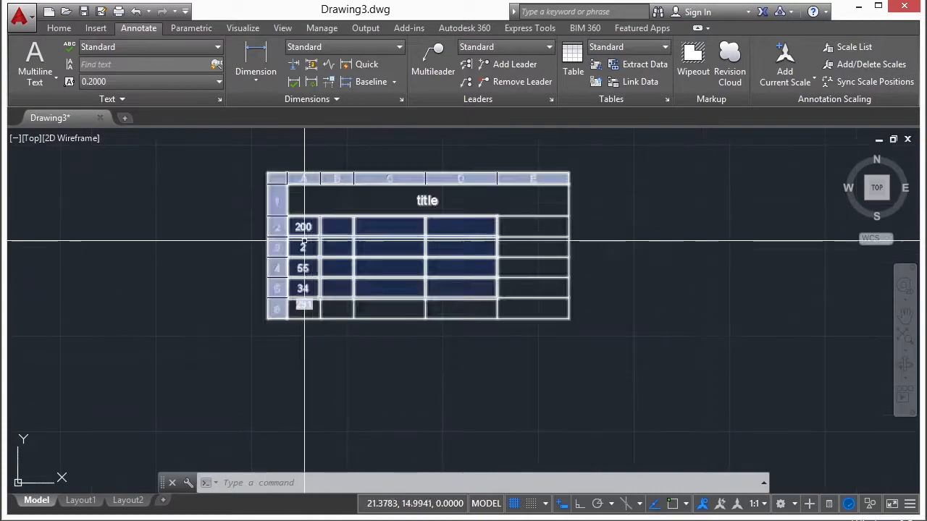
{"action": "left_click", "coordinate": [275, 229]}
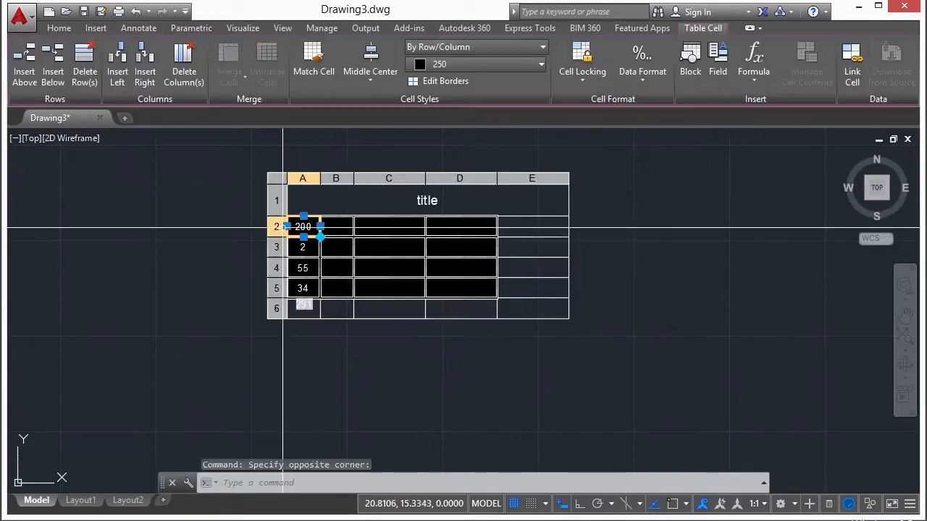
{"action": "right_click", "coordinate": [276, 228]}
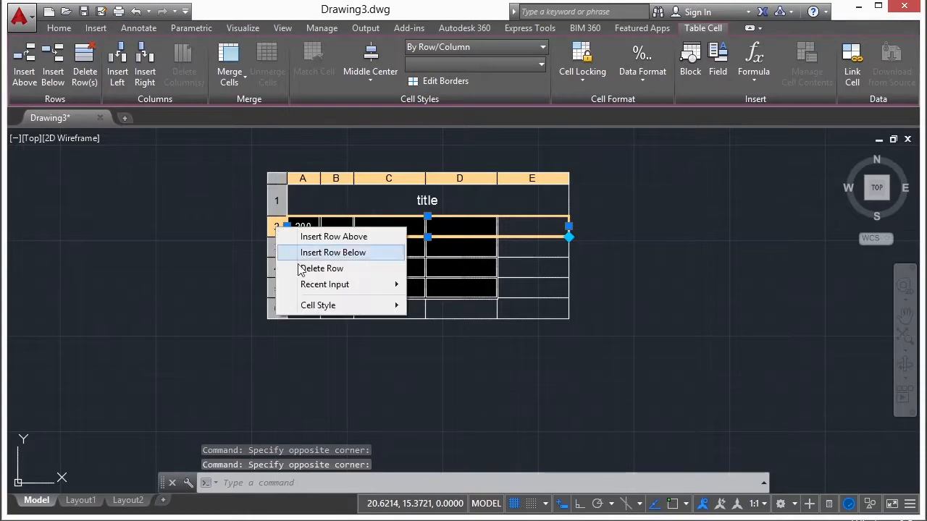
{"action": "left_click", "coordinate": [332, 242]}
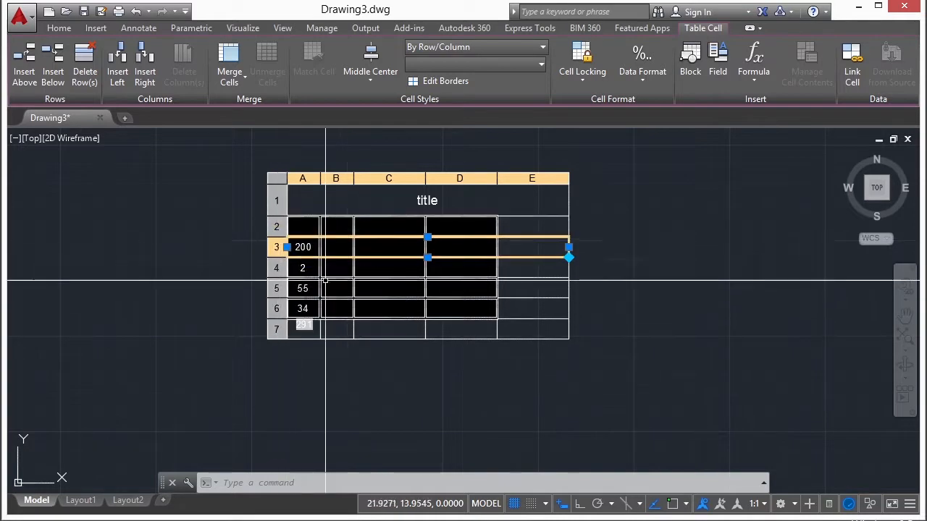
- Insert a new column to the right of column A and clear the selection
{"action": "left_click", "coordinate": [305, 178]}
{"action": "right_click", "coordinate": [305, 178]}
{"action": "left_click", "coordinate": [353, 205]}
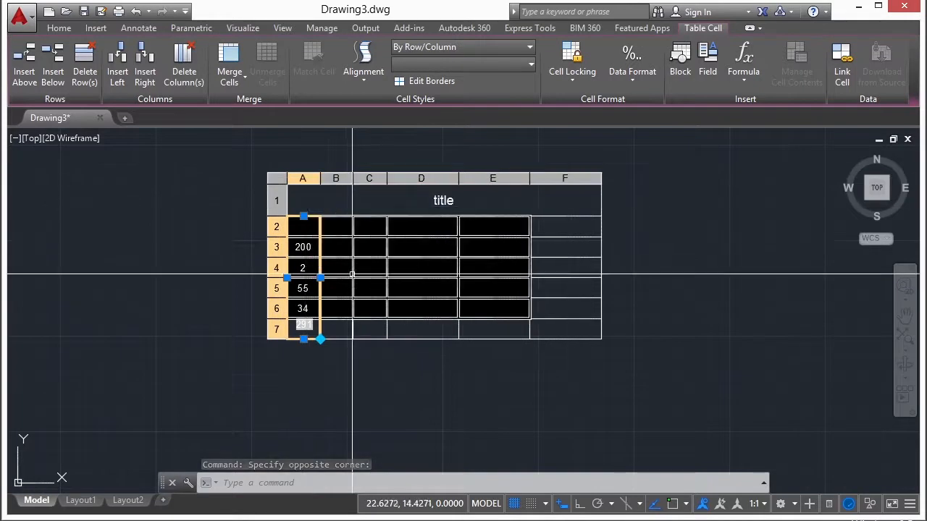
{"action": "key", "text": "Escape"}
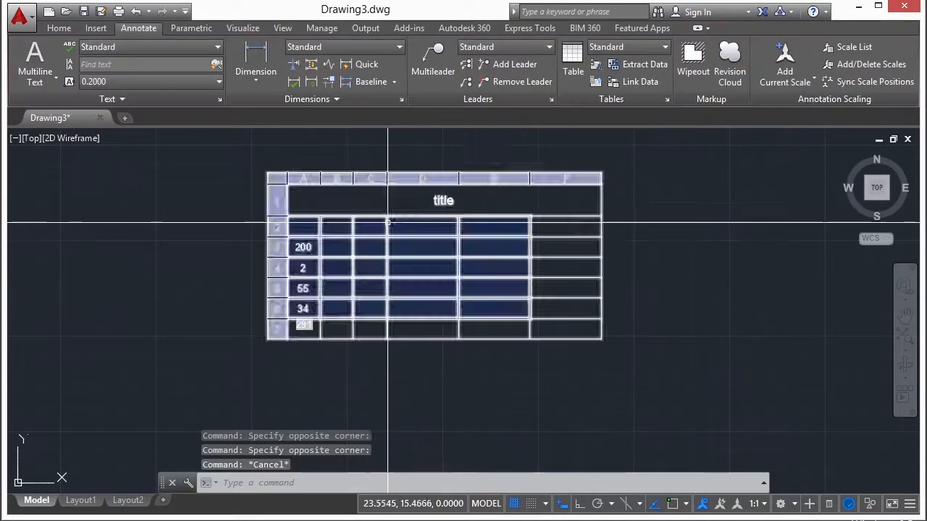
- Merge cells C2 and D2 into one with Merge All, and finish editing the table
{"action": "left_click", "coordinate": [394, 224]}
{"action": "left_click", "coordinate": [377, 228]}
{"action": "left_click", "coordinate": [425, 227], "text": "shift"}
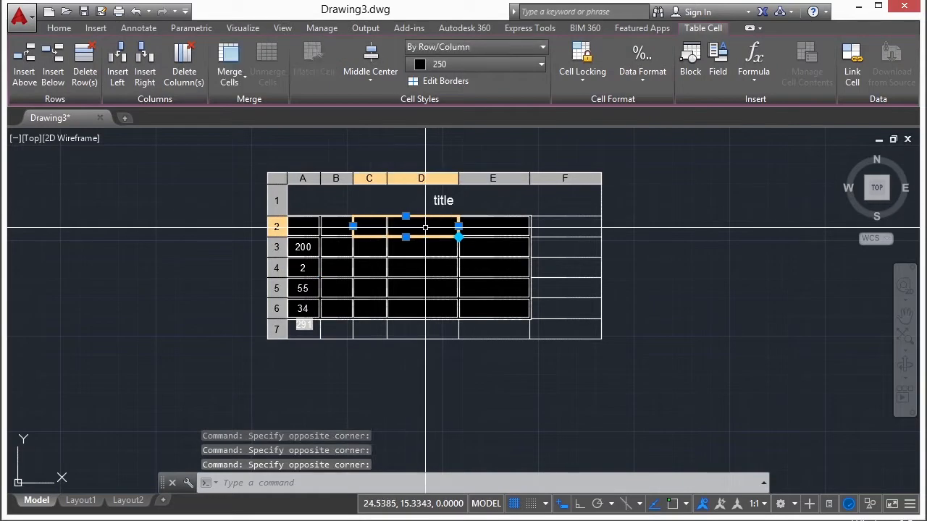
{"action": "left_click", "coordinate": [231, 77]}
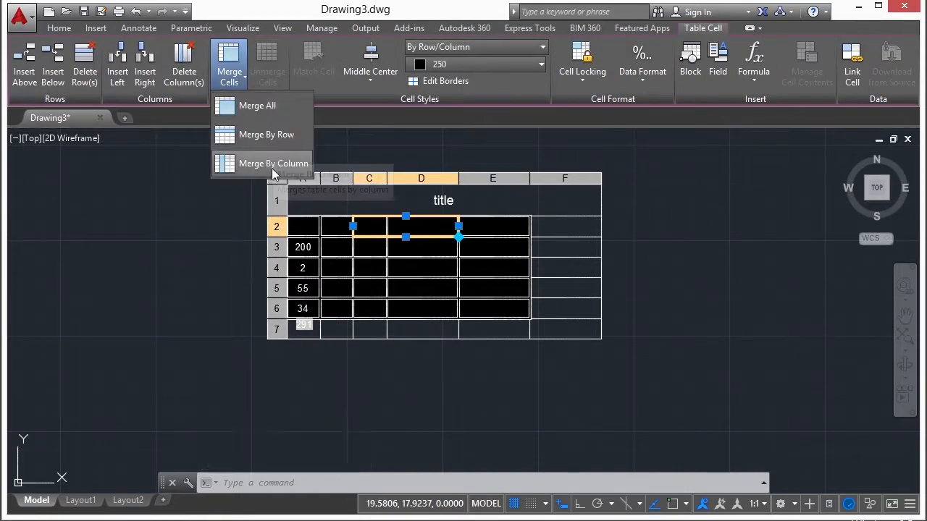
{"action": "left_click", "coordinate": [257, 106]}
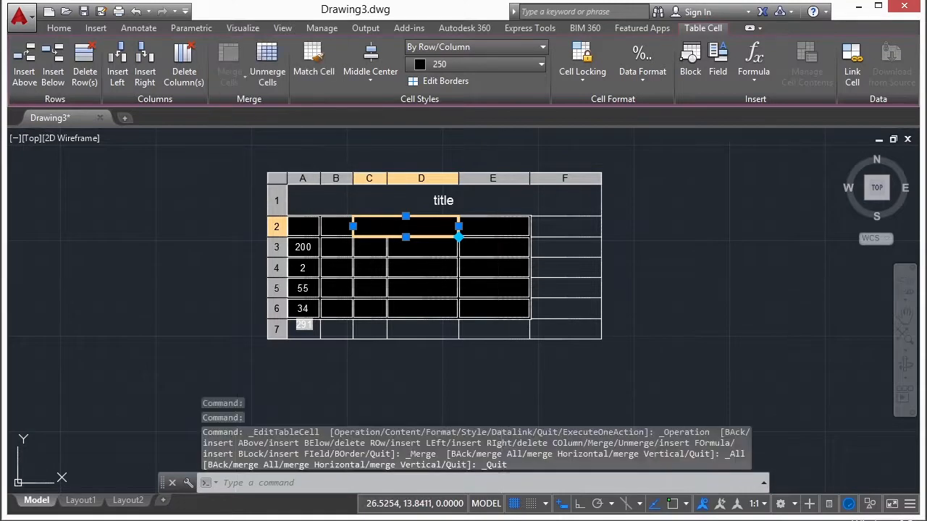
{"action": "key", "text": "Escape"}
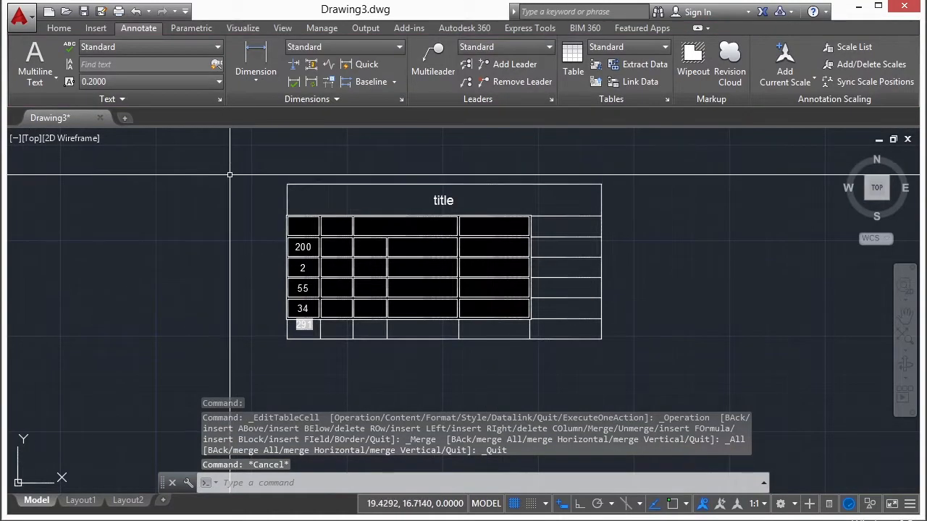